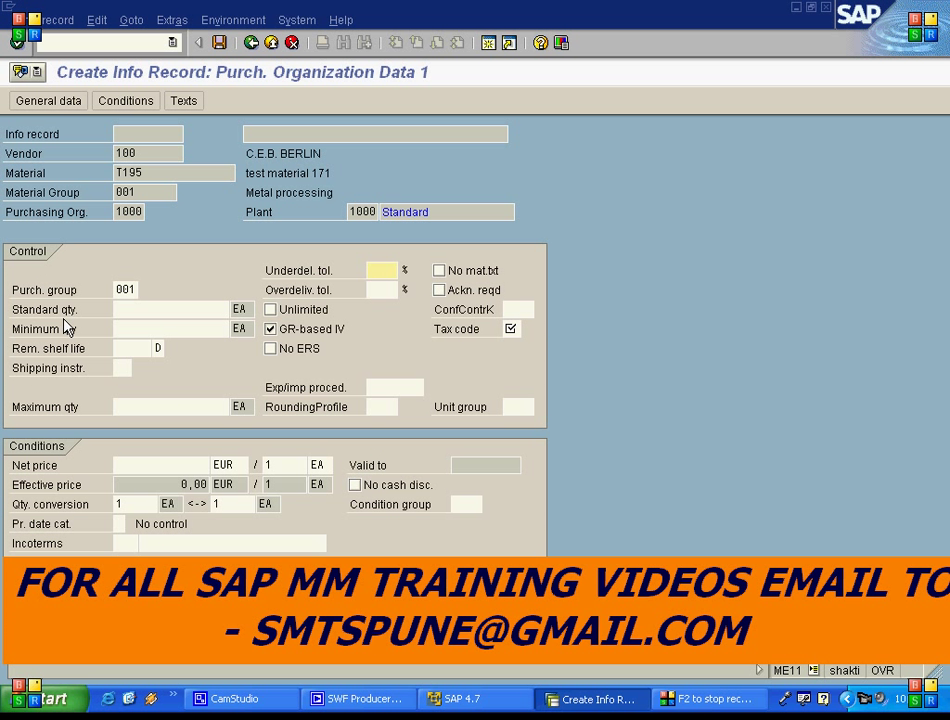
- Set the tax code to V0 in the standard info record's purchasing data and continue to Purch. Organization Data 2
key(Return)
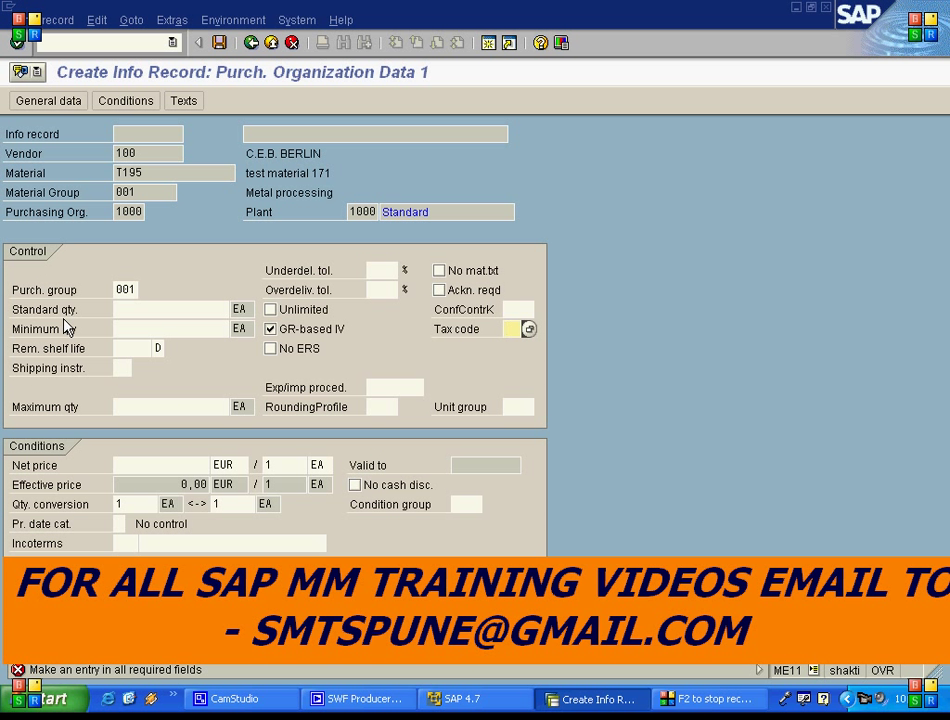
text(V0)
key(Return)
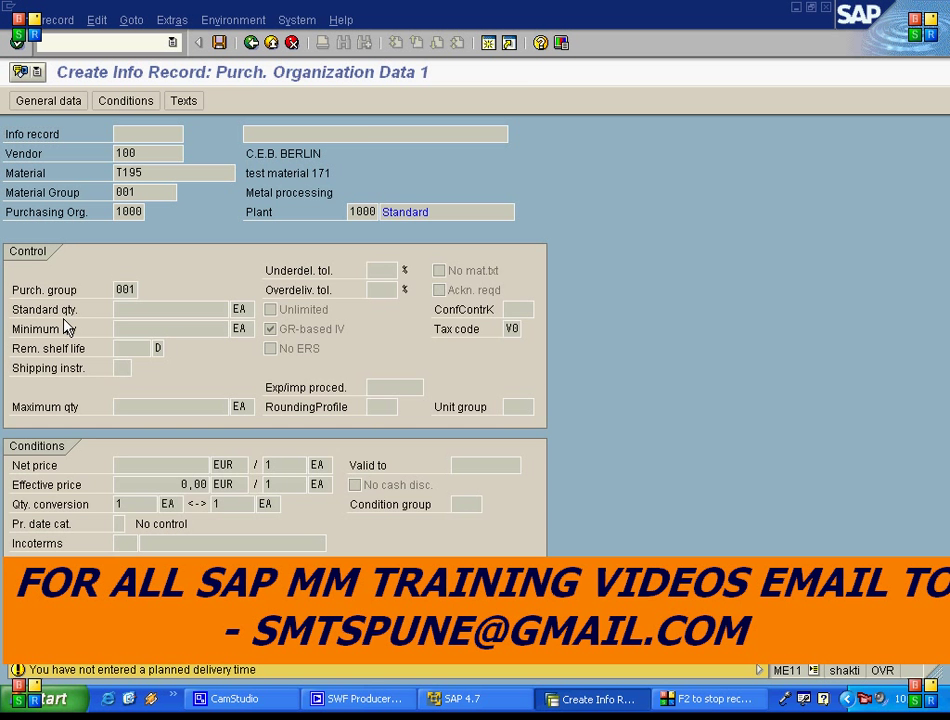
key(Return)
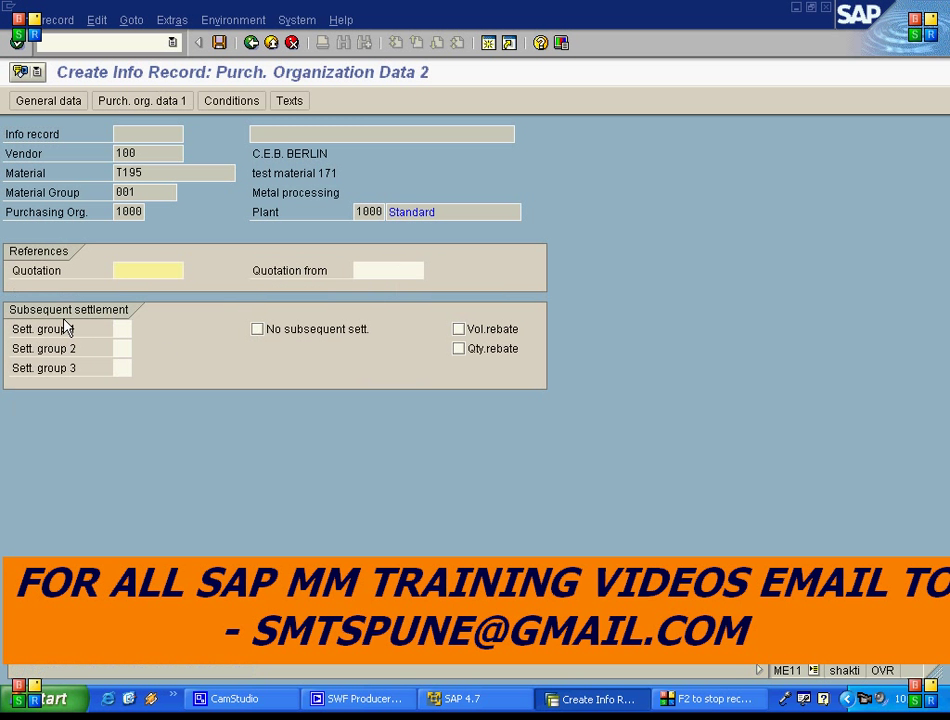
- Set the PB00 gross price condition to 15 EUR per EA and save the standard info record
click(231, 101)
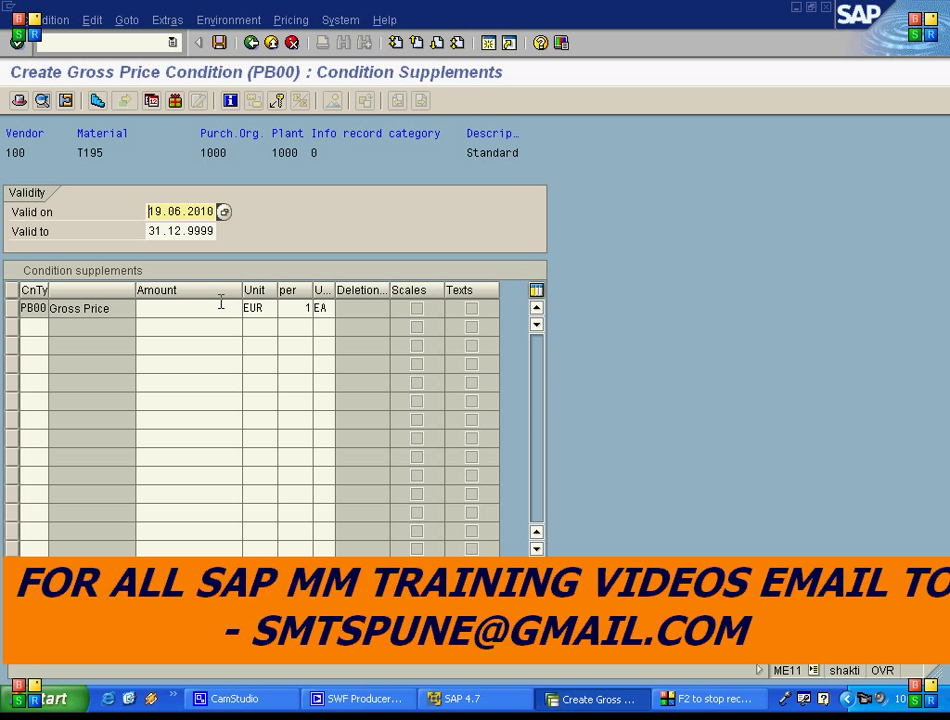
click(221, 304)
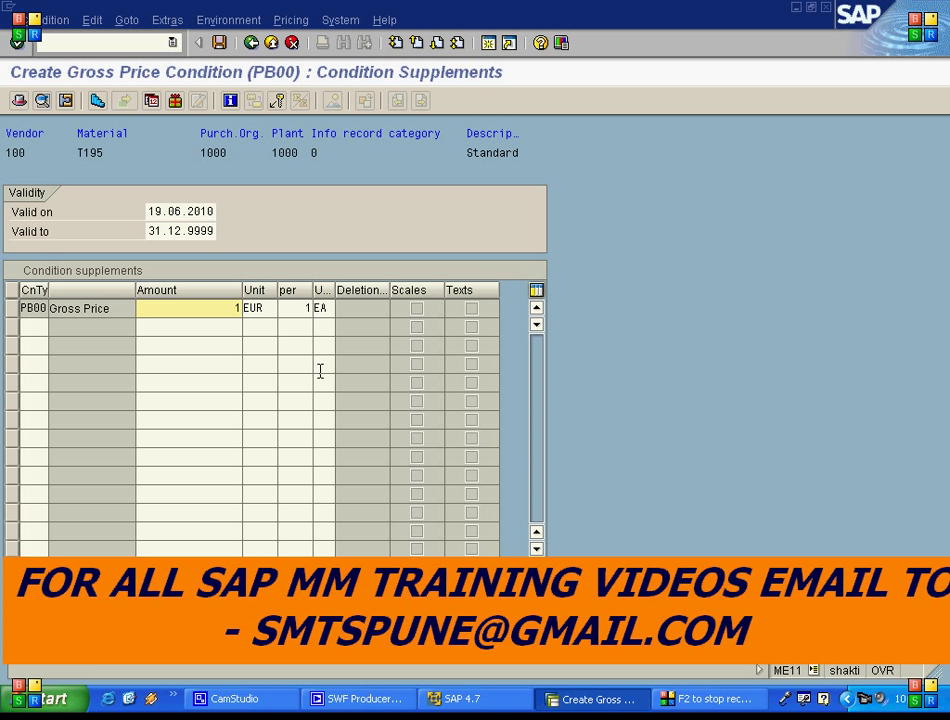
key(Return)
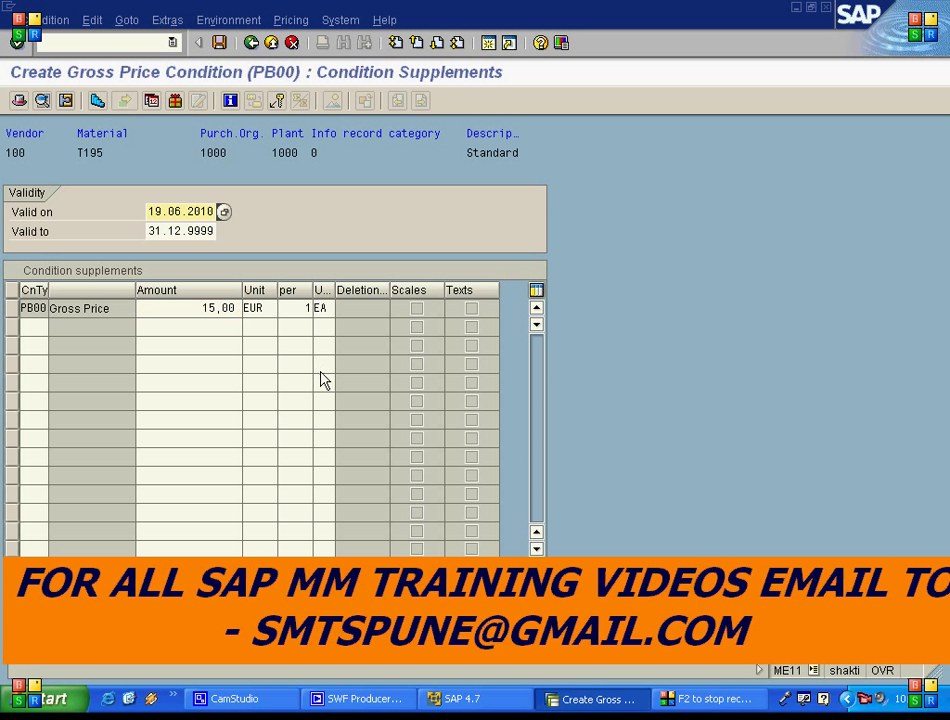
click(219, 42)
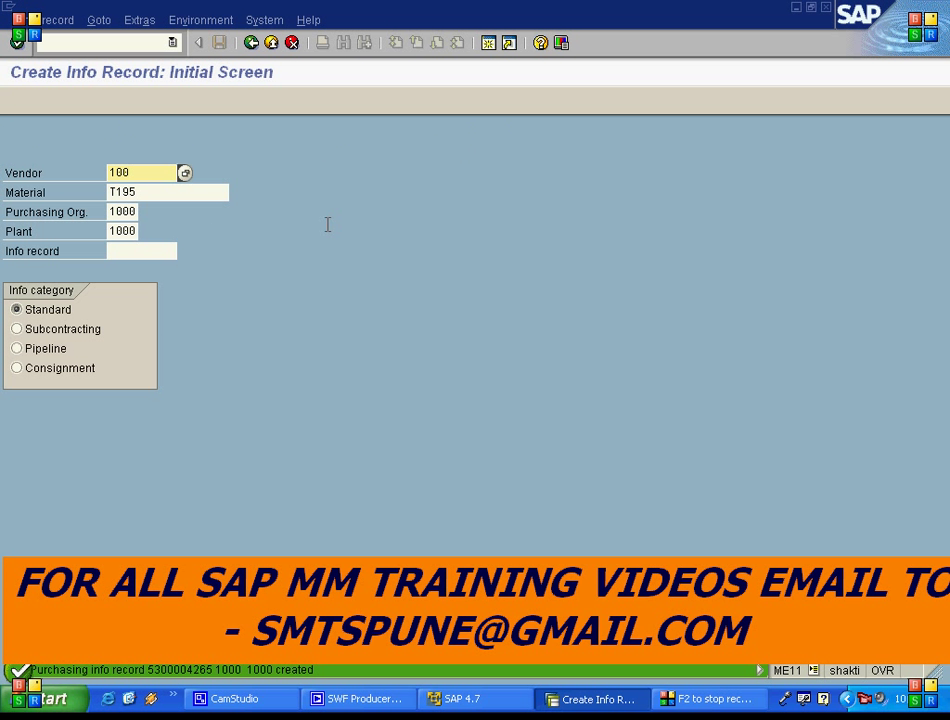
- Start a Consignment info record for the same vendor and material T195, and proceed to its purchasing organization data
click(38, 370)
key(Return)
key(Return)
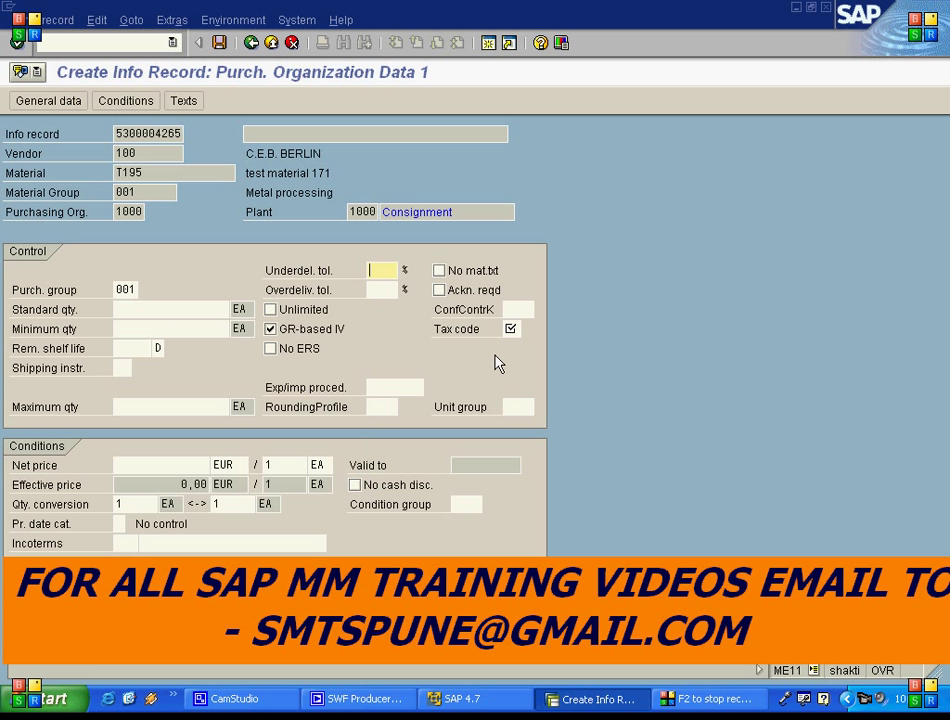
- Set the tax code to V0 and the net price to 20 EUR, and save the consignment info record
click(512, 328)
text(V0)
key(Return)
text(20)
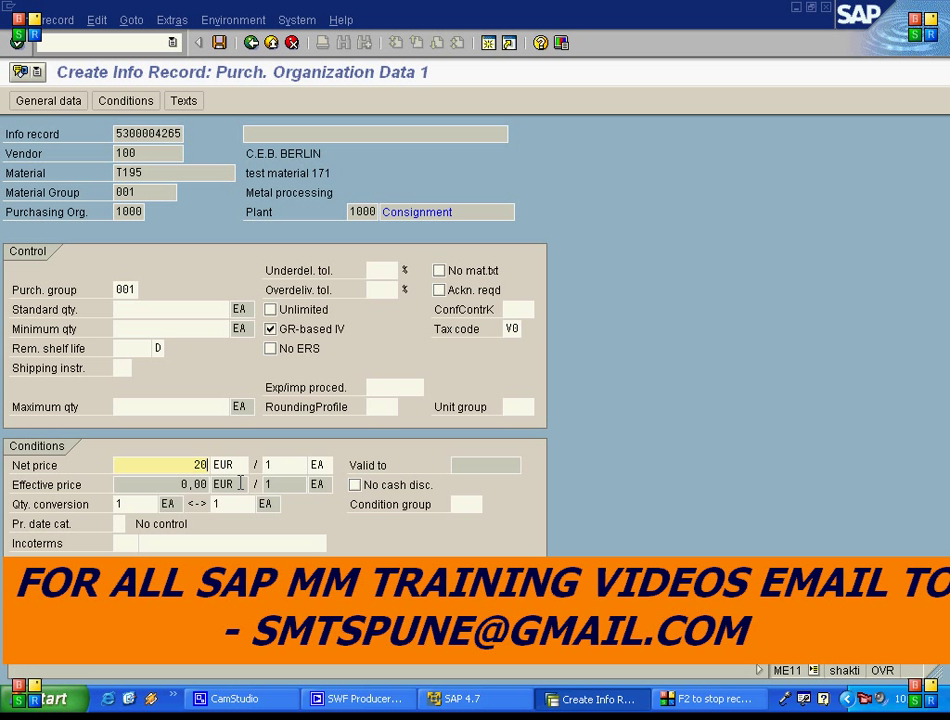
key(Return)
key(Return)
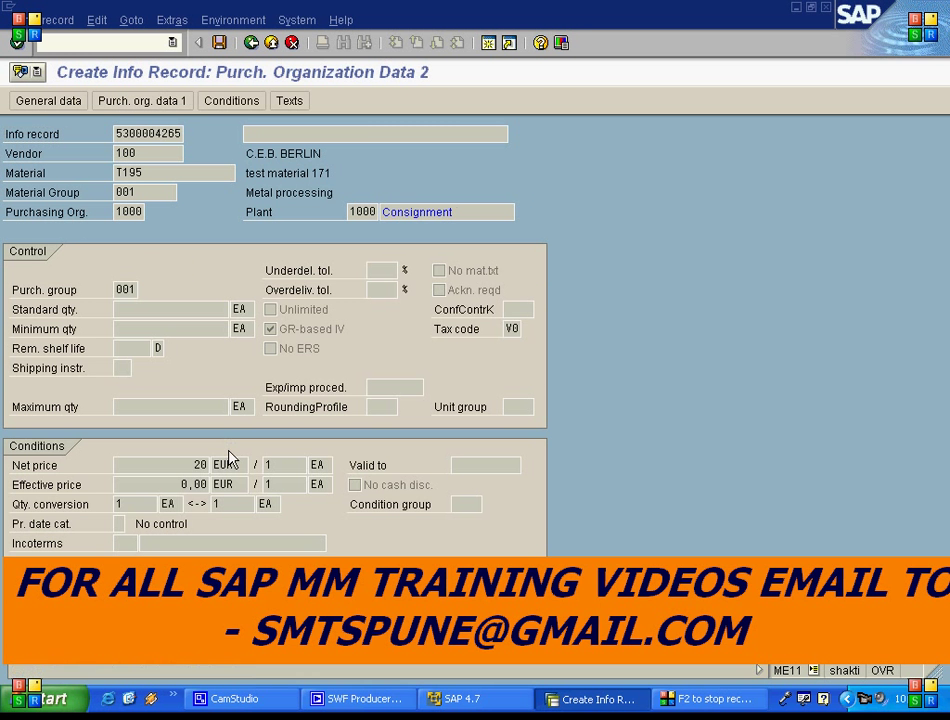
click(217, 44)
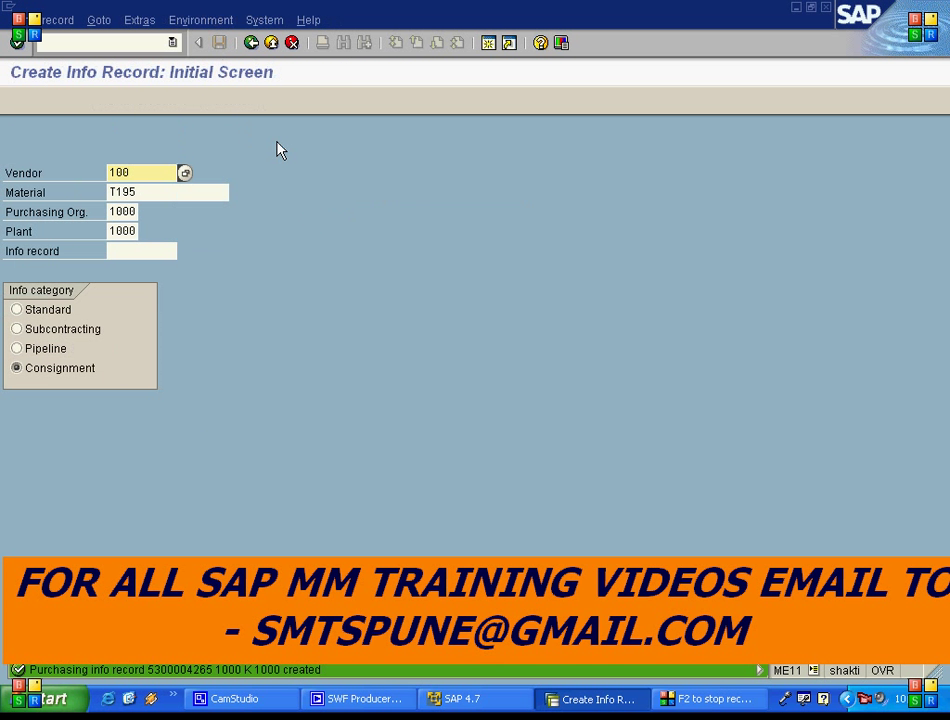
- Leave info record creation, open purchase order creation with transaction ME21N, and set the vendor to 100
click(270, 44)
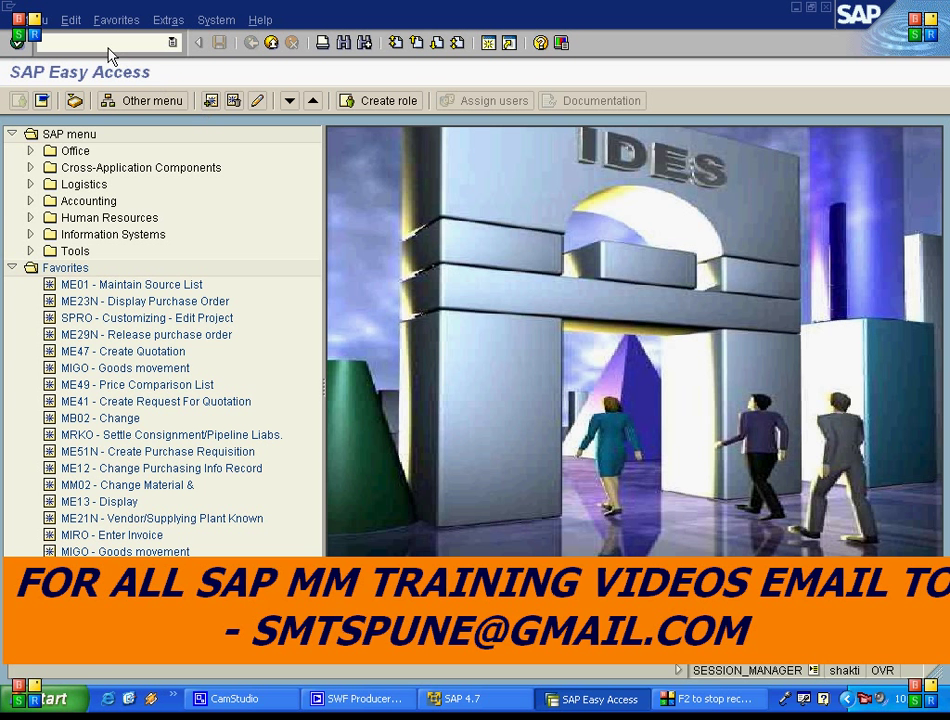
text(ME21N)
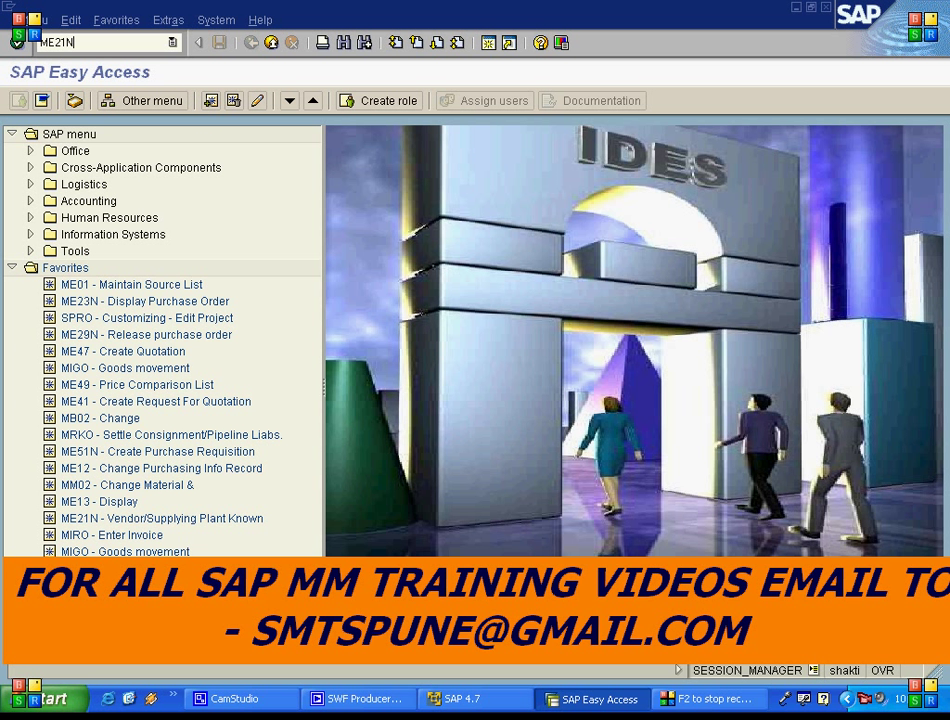
key(Return)
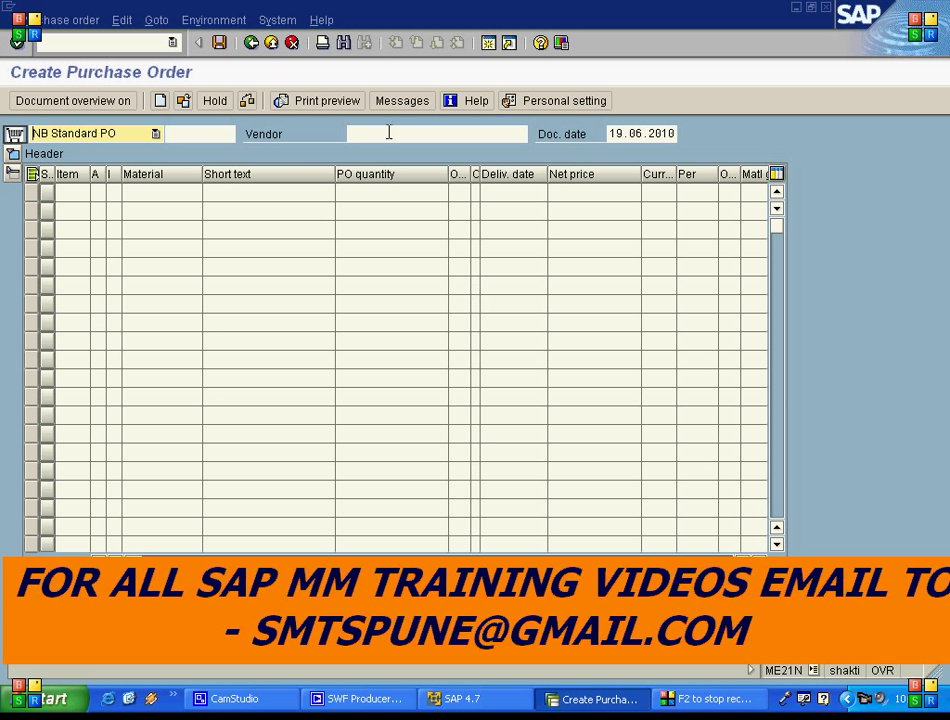
click(389, 132)
text(100)
key(Return)
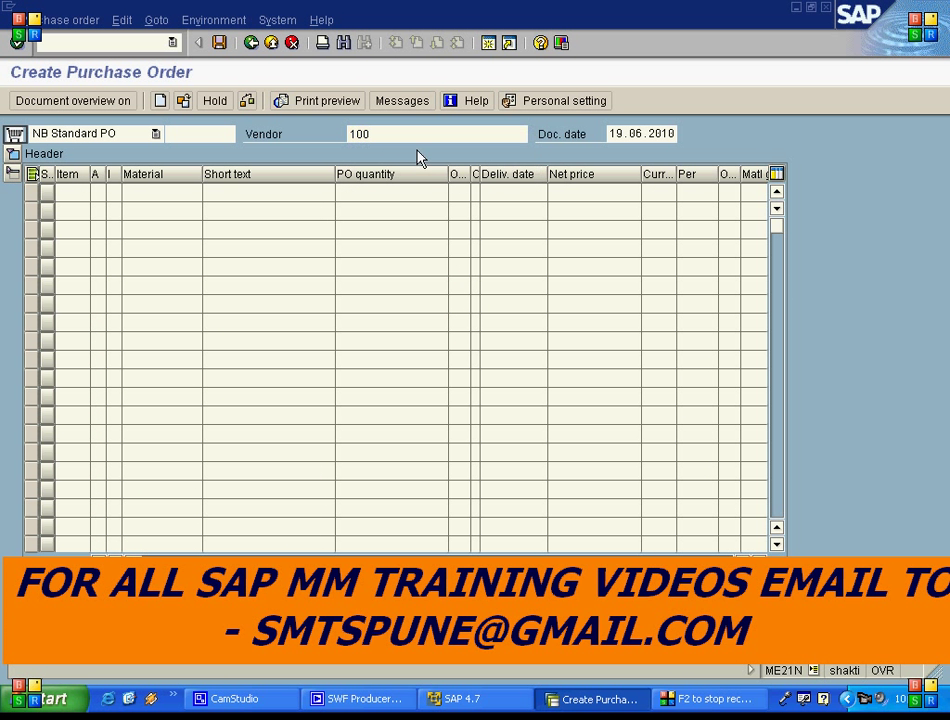
- Add an order item for material T195 with a PO quantity of 100
click(156, 188)
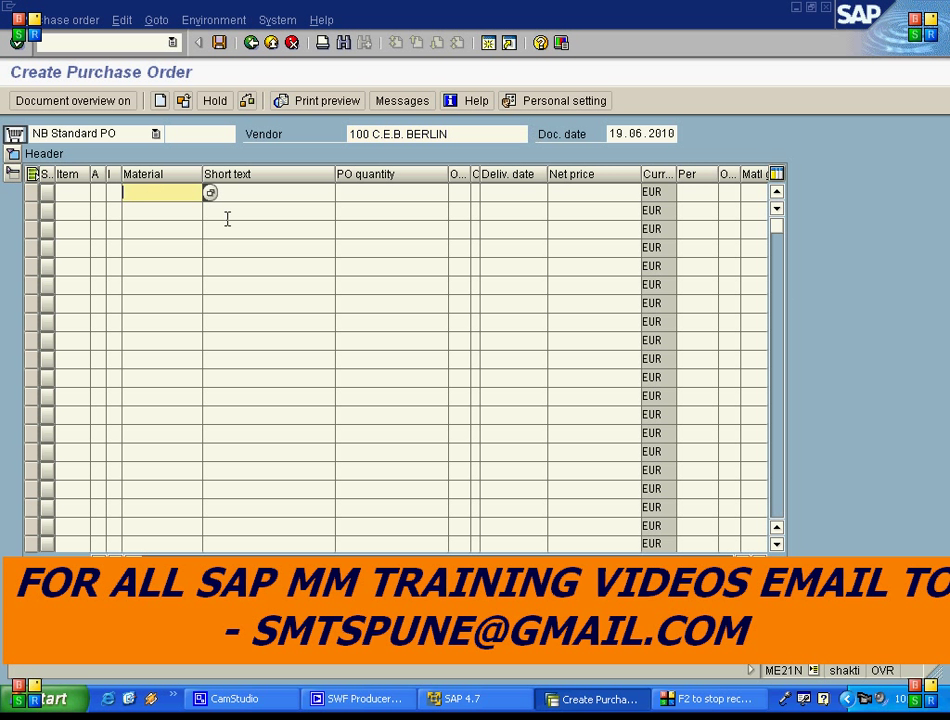
text(T195)
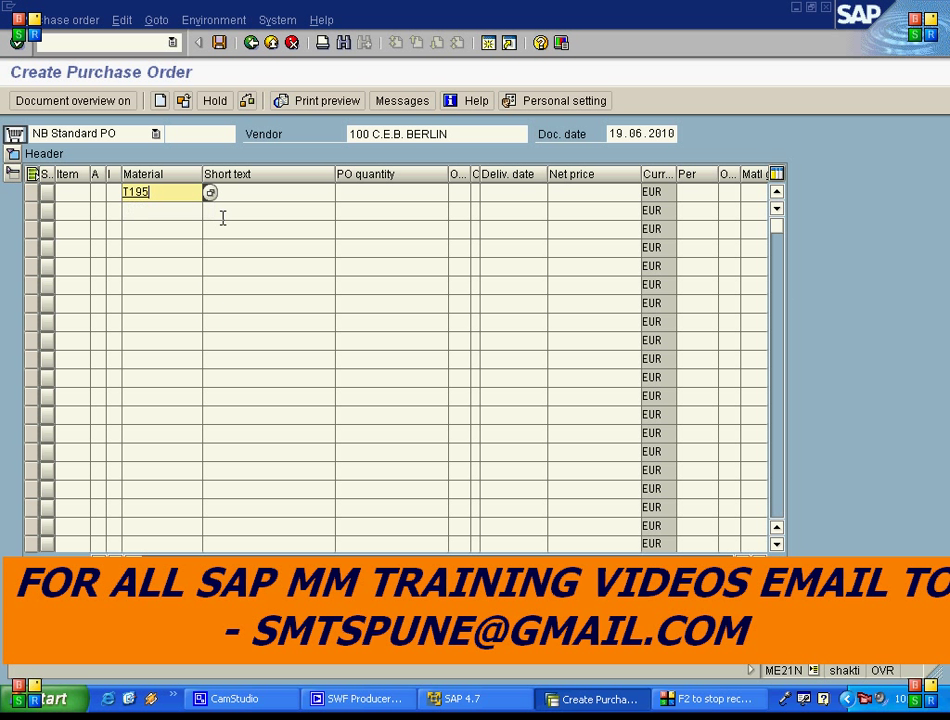
key(Tab)
text(1)
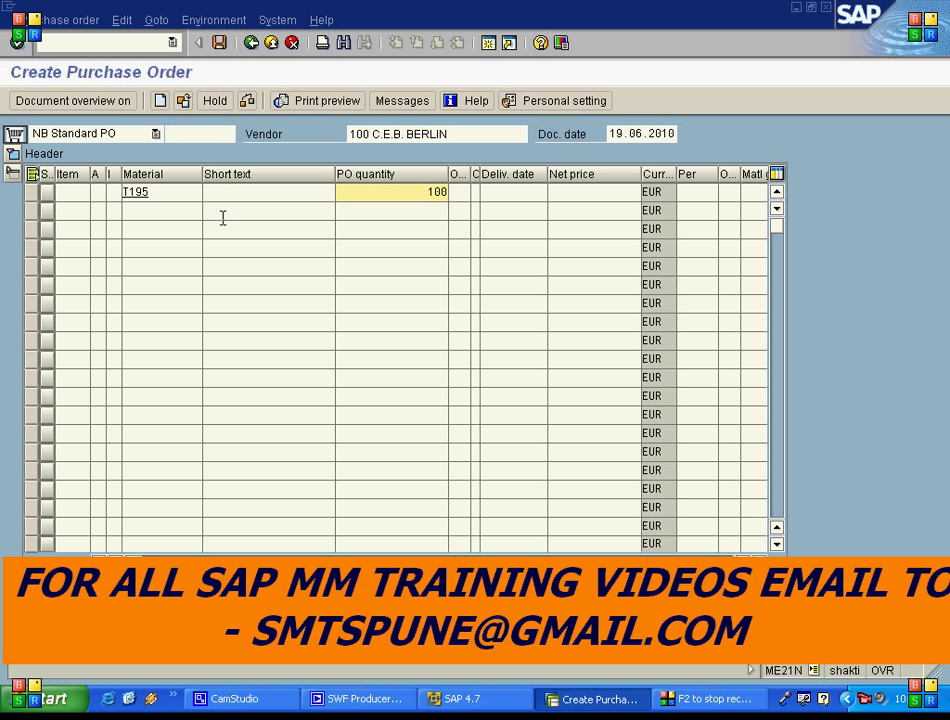
text(00)
key(Return)
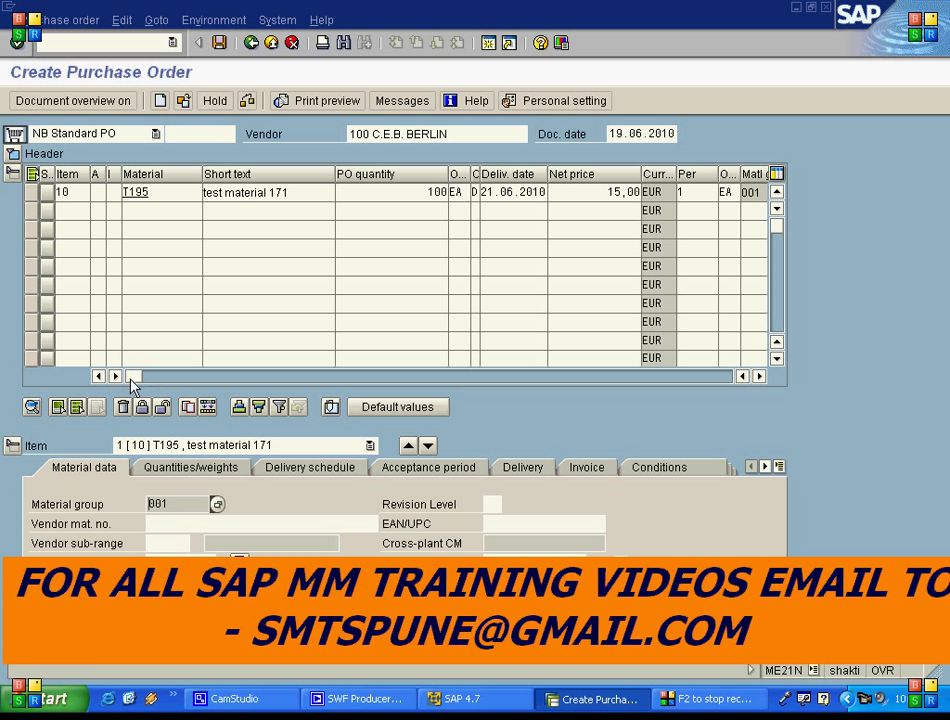
- Examine the info record assigned to the T195 item and its PB00 gross price condition
drag(136, 379, 372, 393)
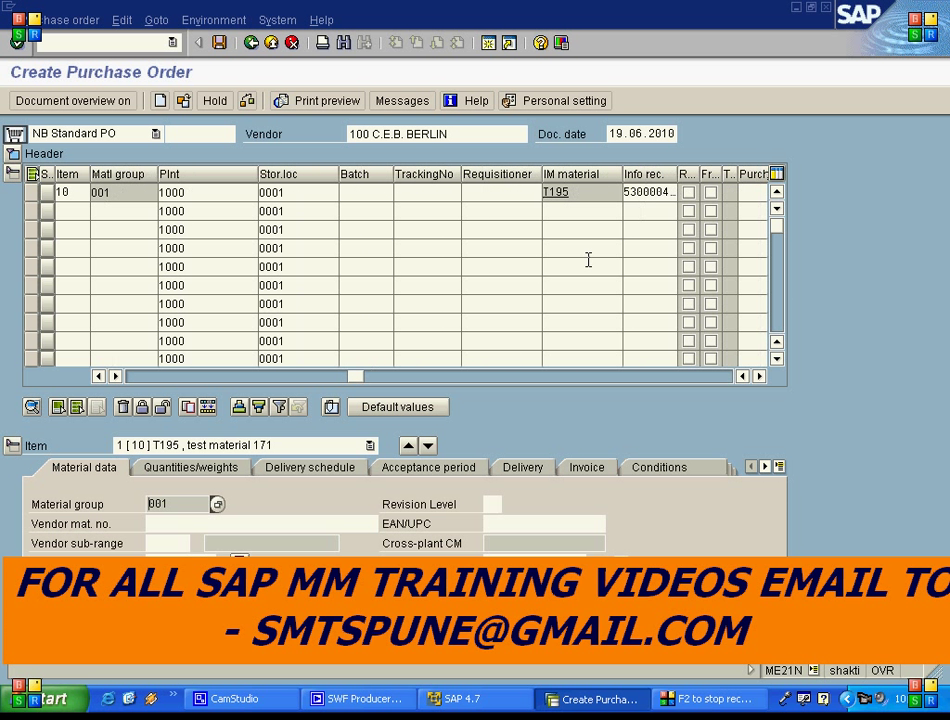
click(641, 191)
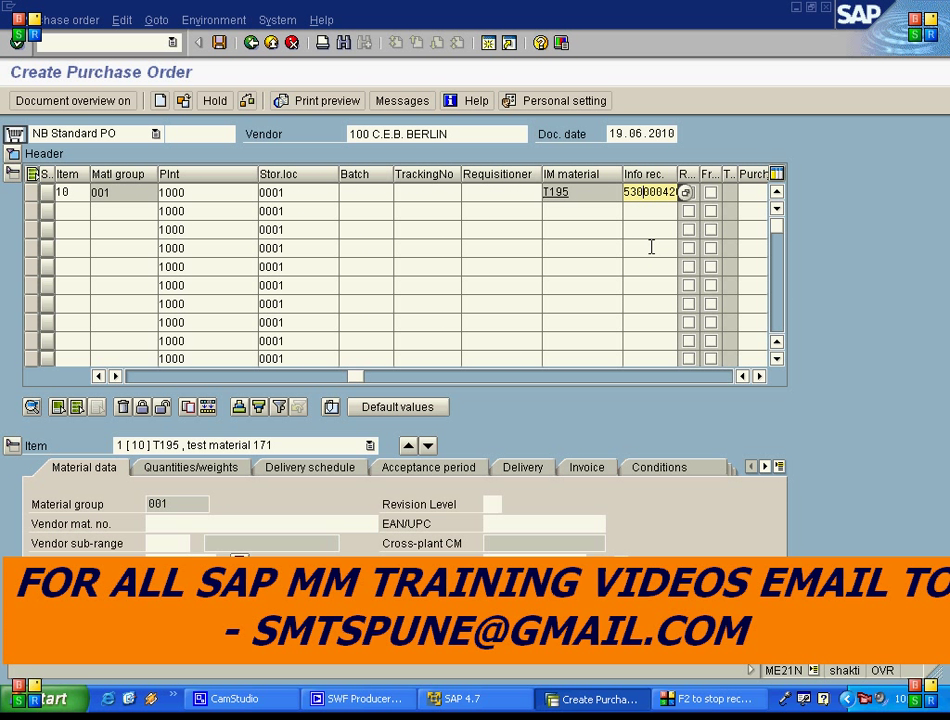
click(645, 468)
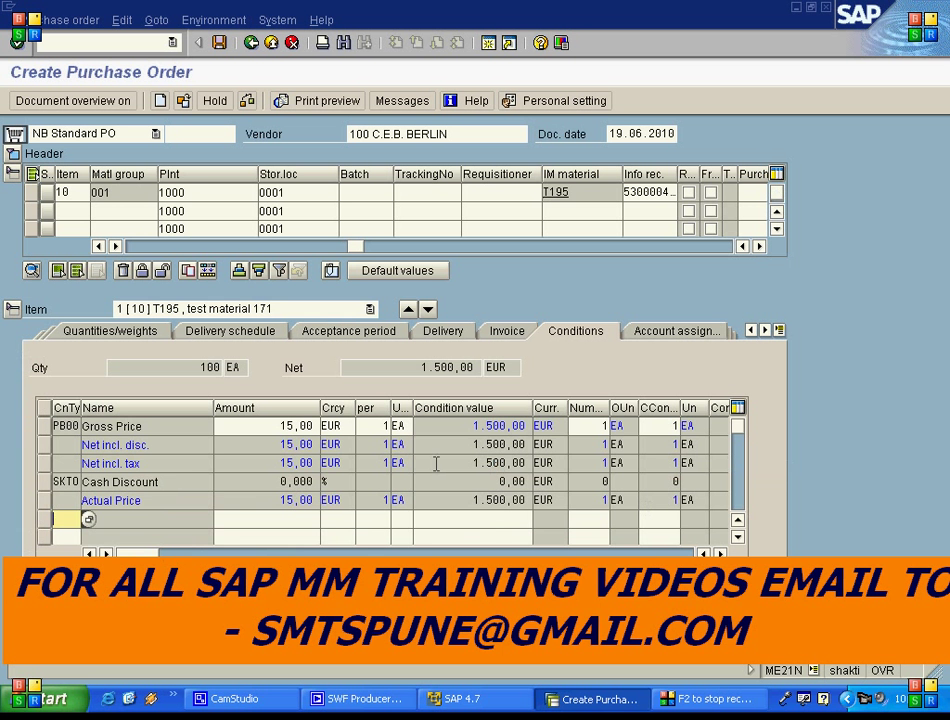
click(292, 426)
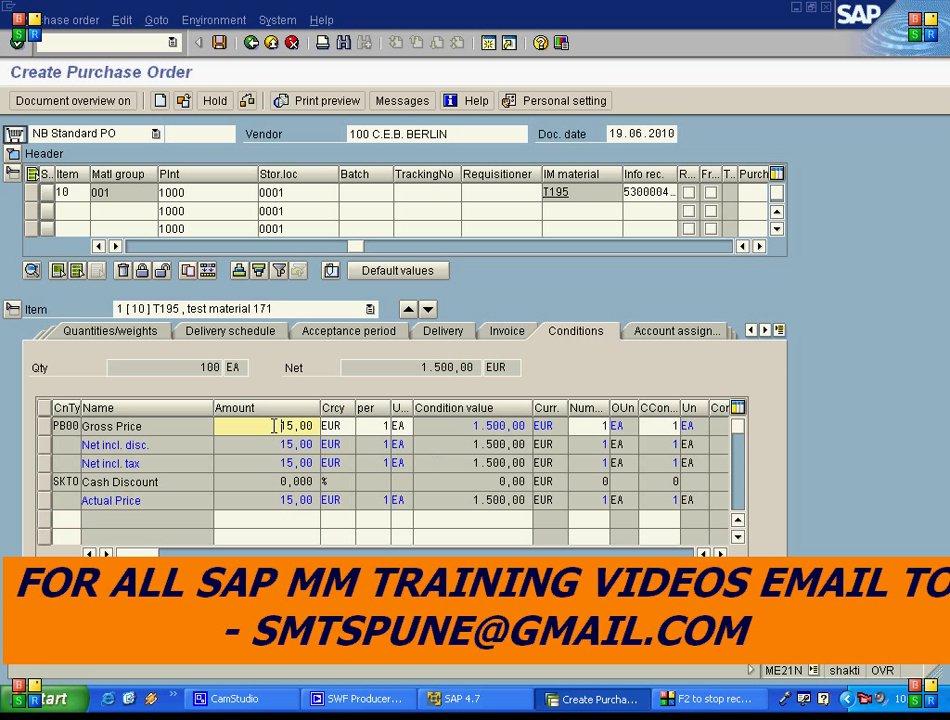
click(44, 426)
key(F2)
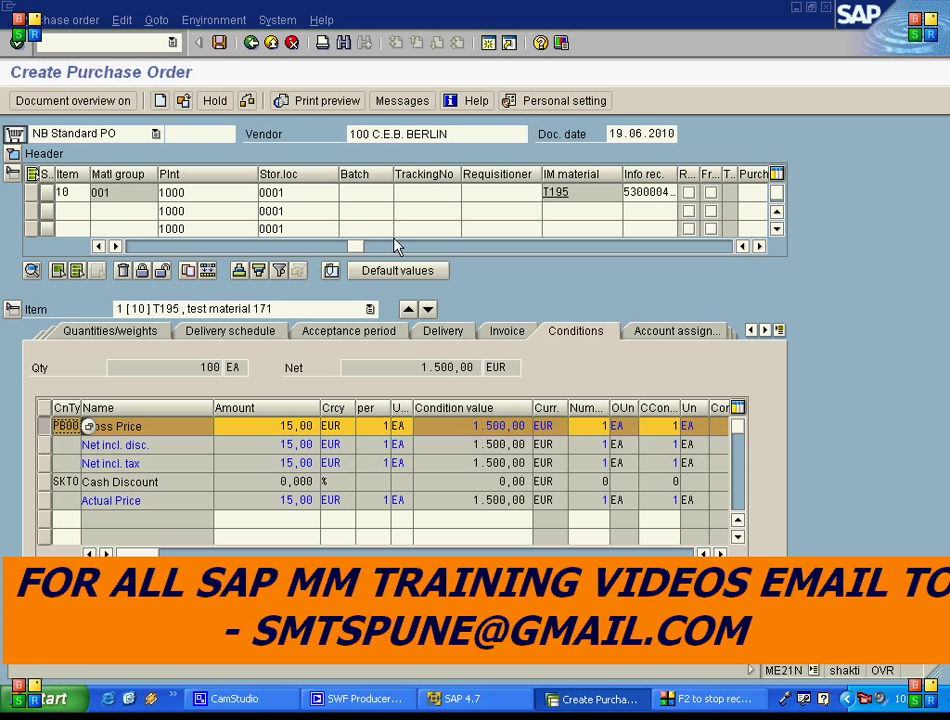
- Set the item category of the T195 item to K (Consignment) and save the purchase order
drag(366, 252, 128, 250)
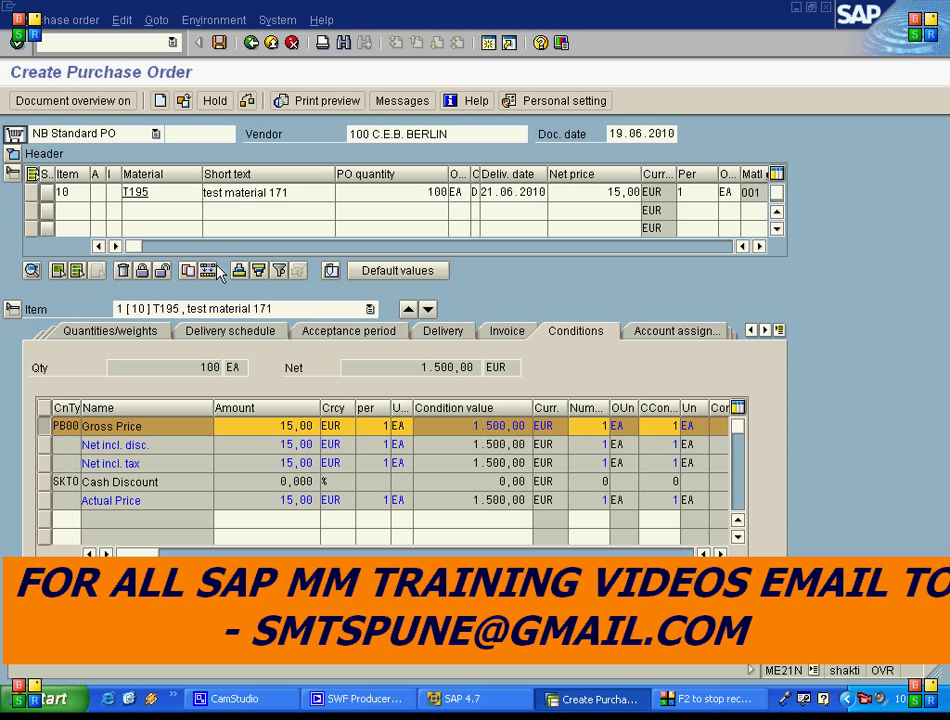
key(F4)
drag(170, 83, 235, 107)
key(Down)
key(Down)
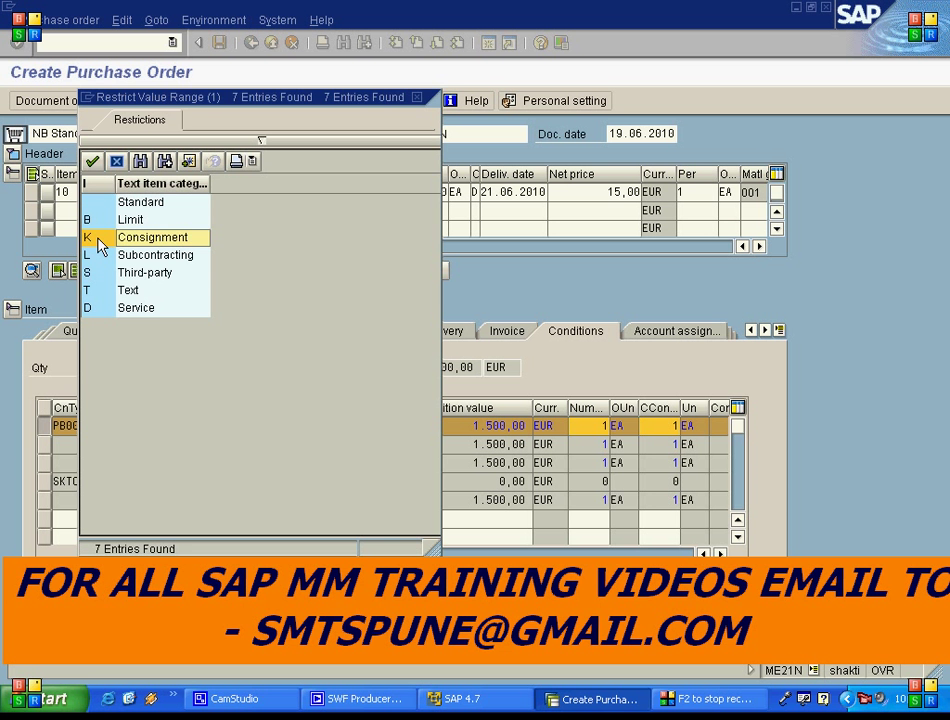
double_click(100, 240)
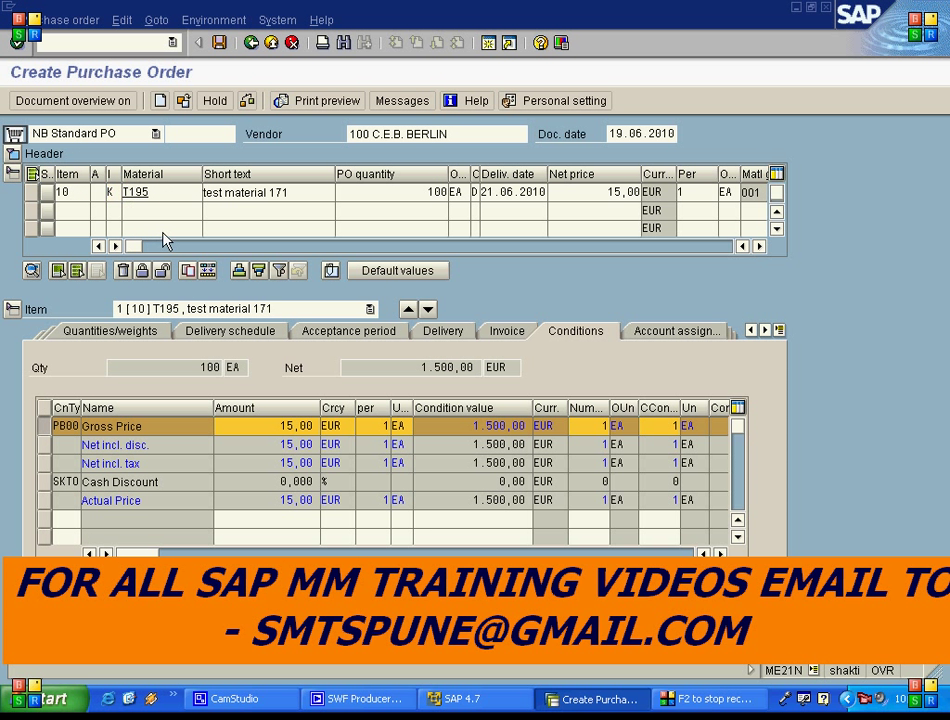
key(Return)
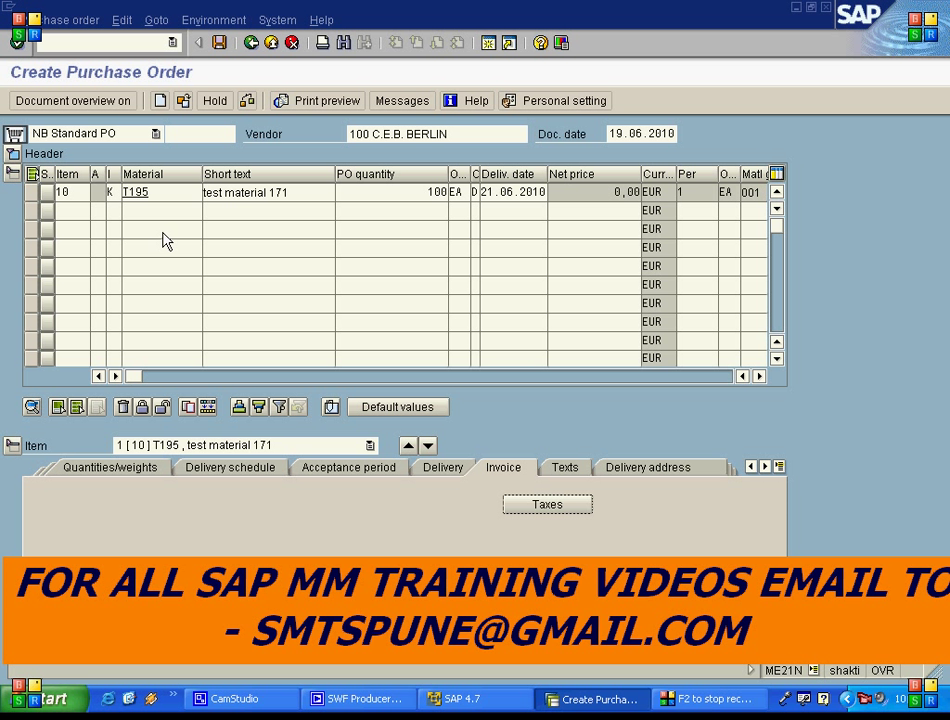
click(220, 44)
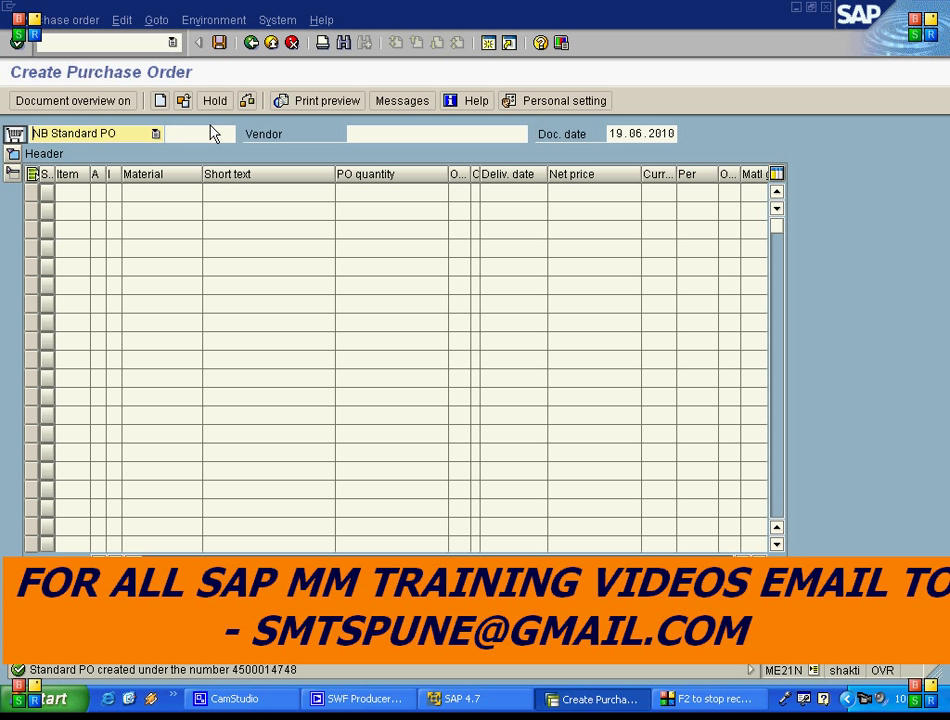
- Display the purchase order just saved and copy its document number
click(183, 102)
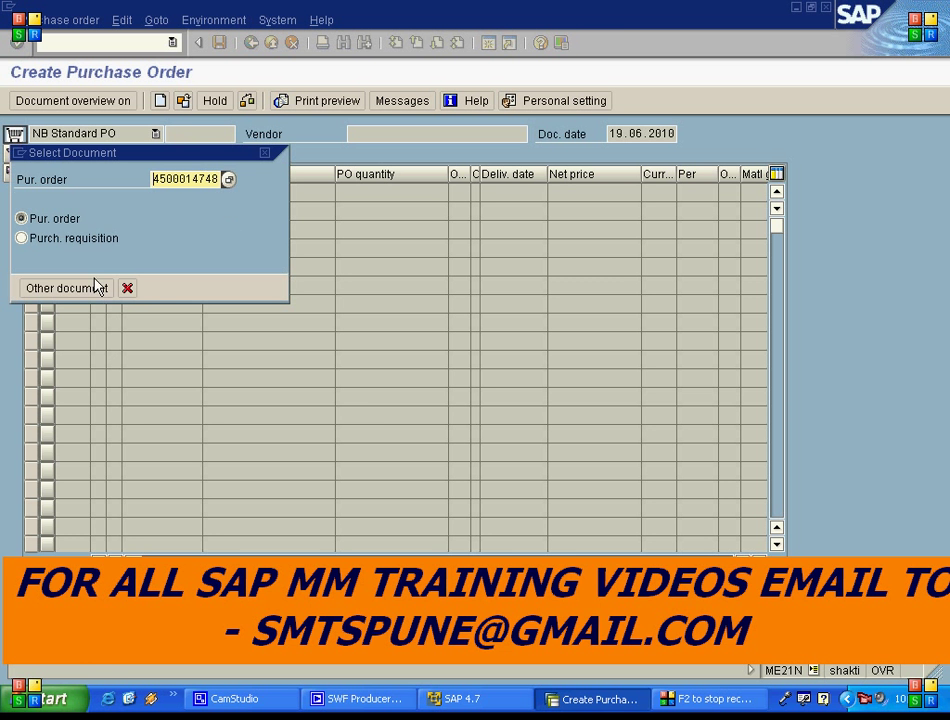
click(89, 289)
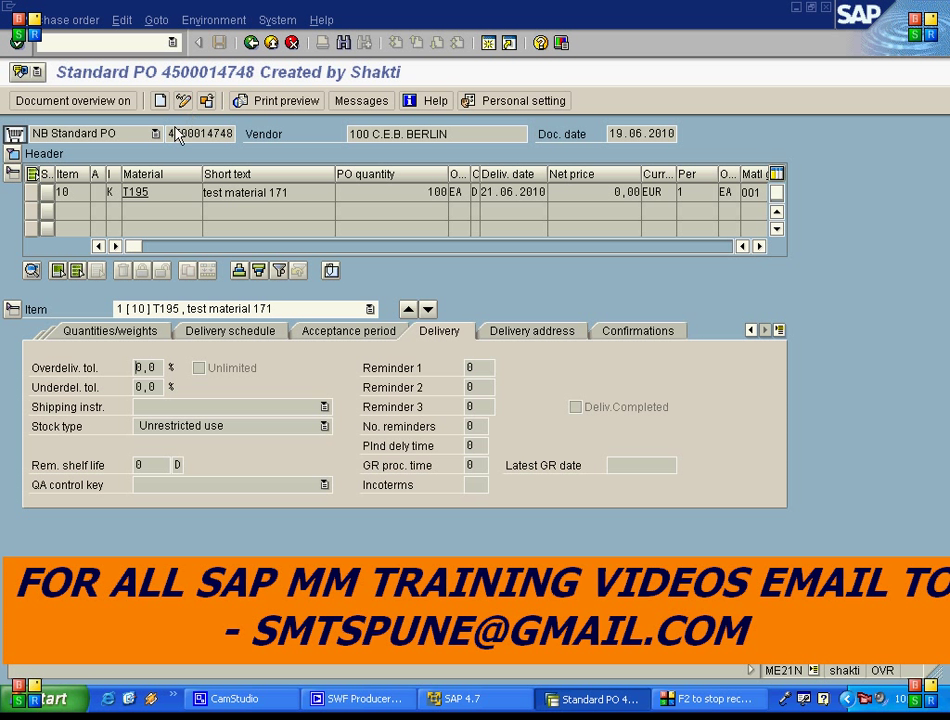
drag(170, 133, 236, 132)
key(ctrl+c)
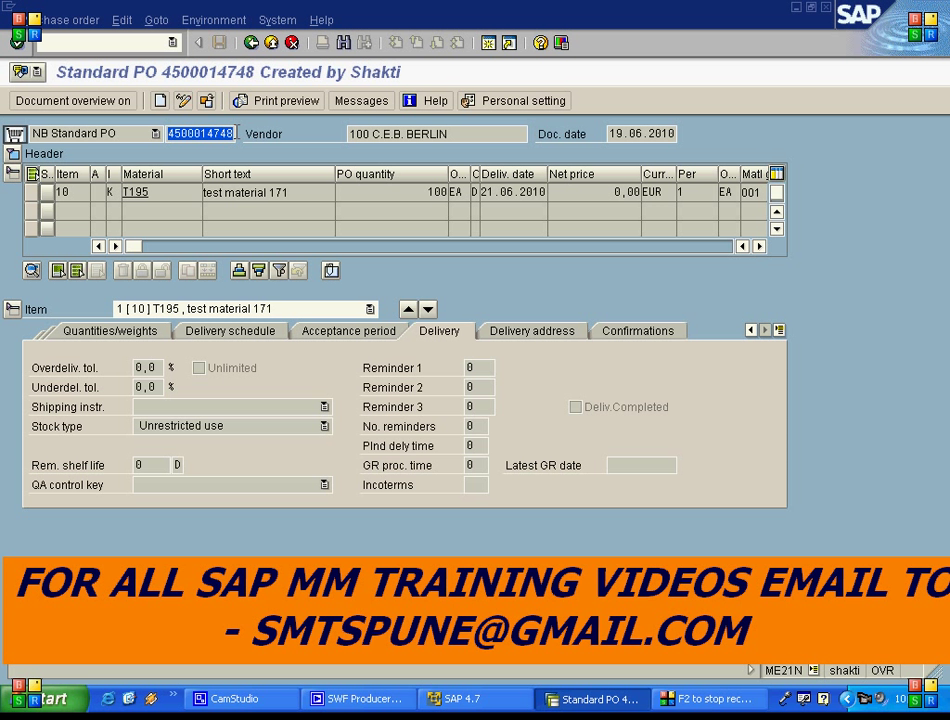
- Open MIGO in a new session and load the copied purchase order into the goods receipt
click(106, 42)
text(/OMIG)
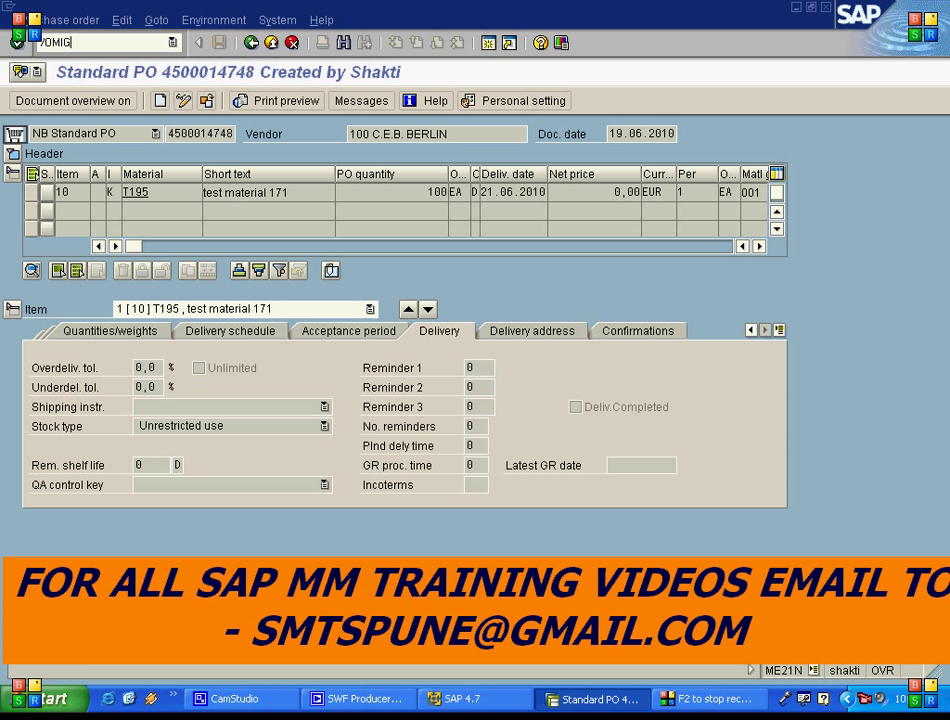
key(Return)
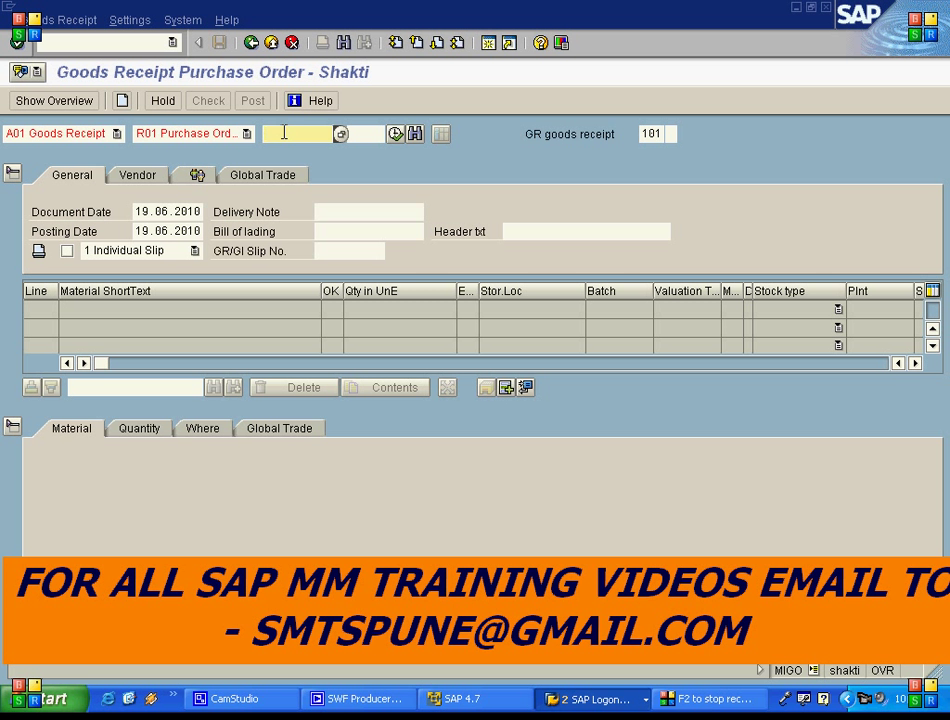
key(ctrl+v)
click(396, 134)
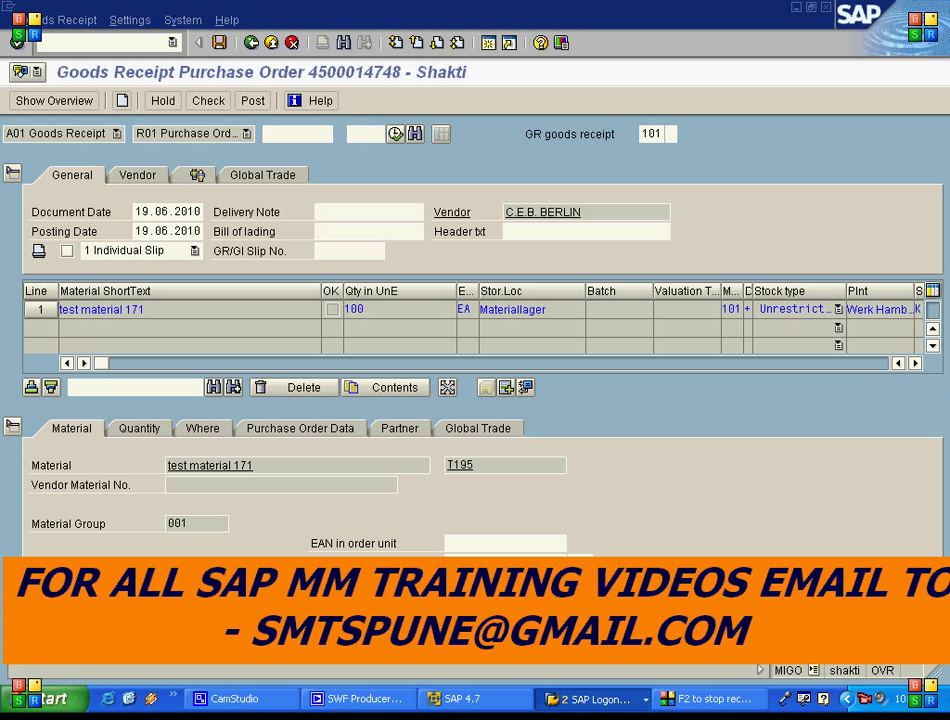
- Mark the T195 goods receipt item as OK and check its quantity, movement type and special stock details
click(332, 309)
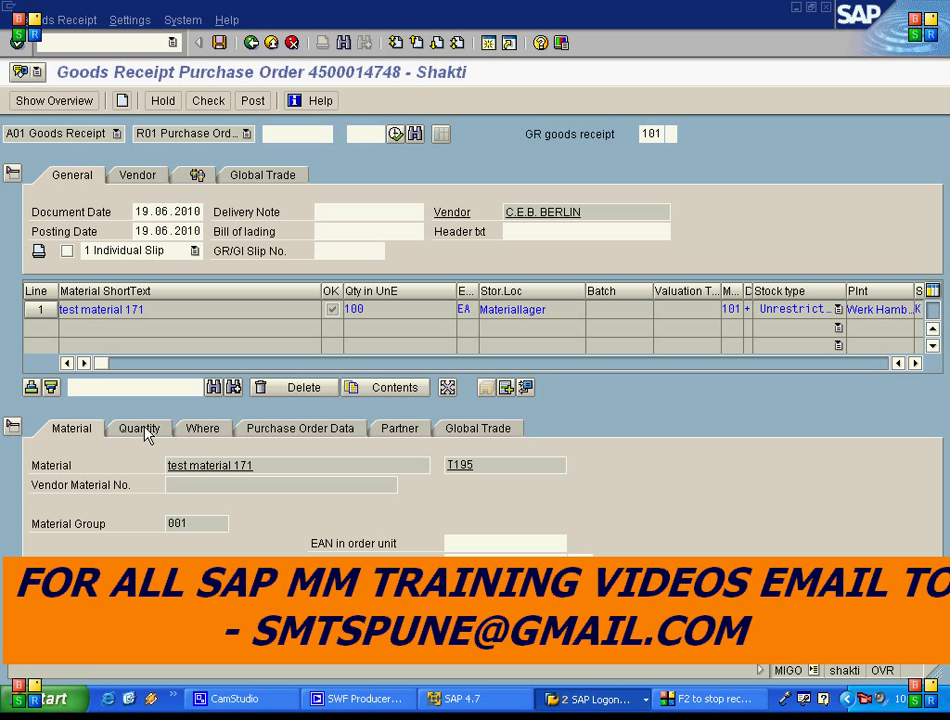
click(140, 428)
click(236, 469)
click(211, 433)
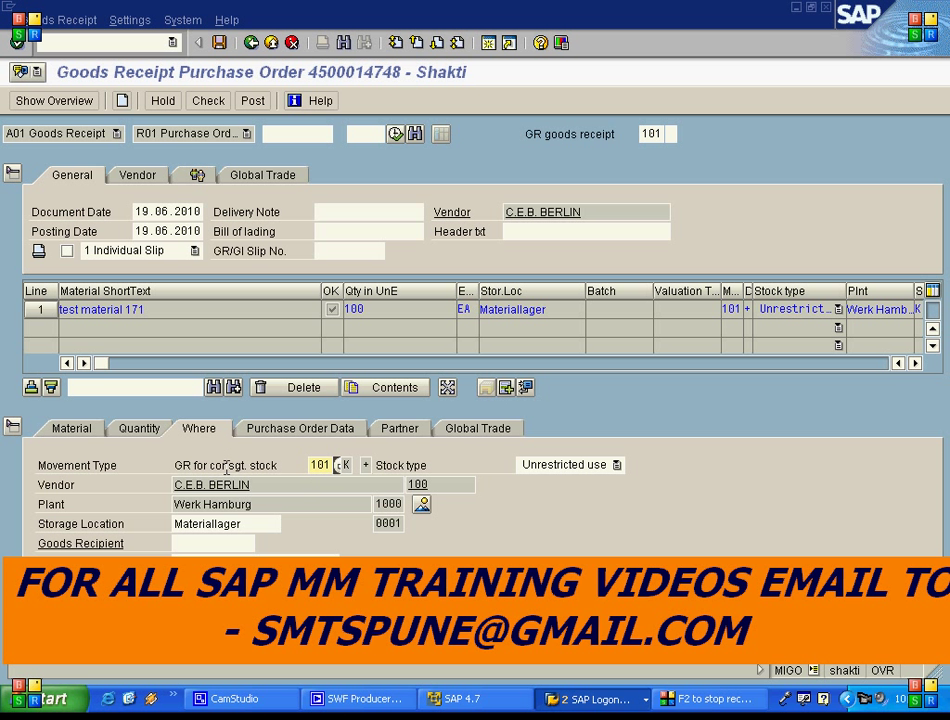
click(218, 467)
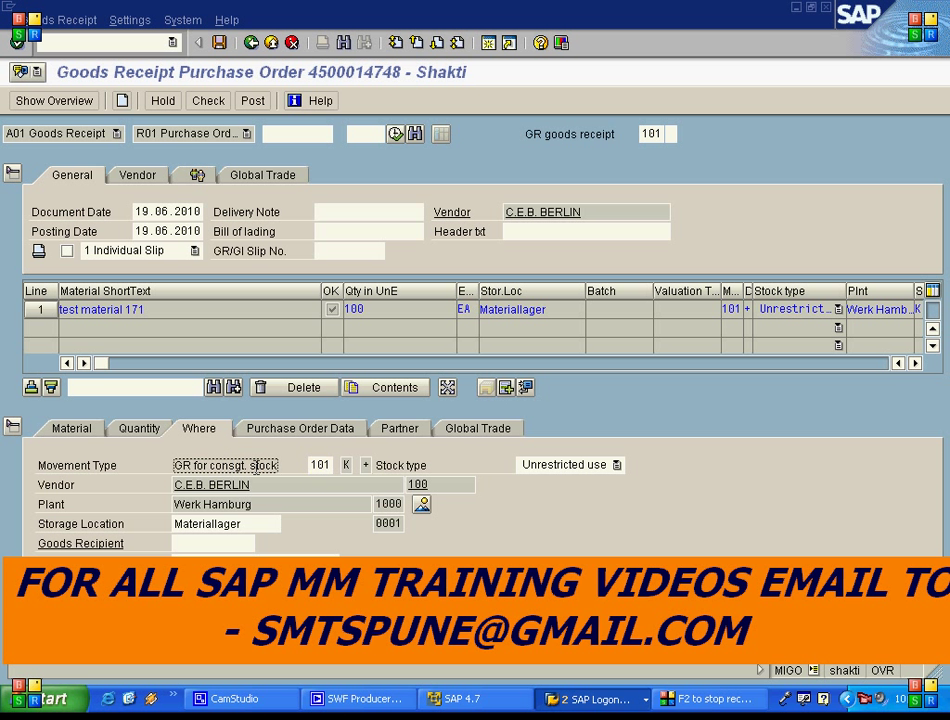
click(315, 466)
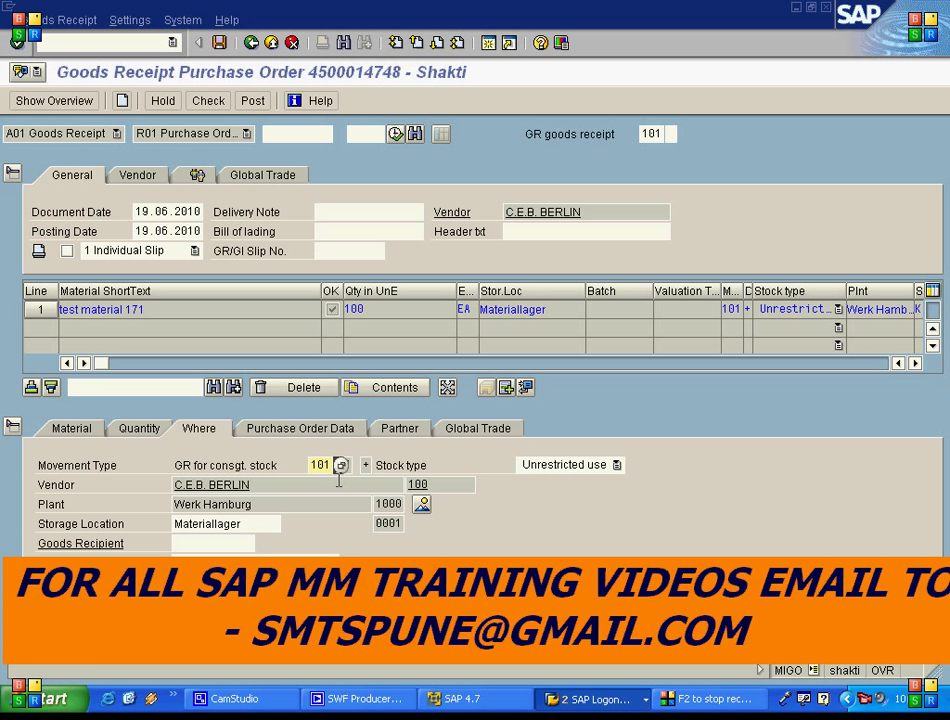
key(Return)
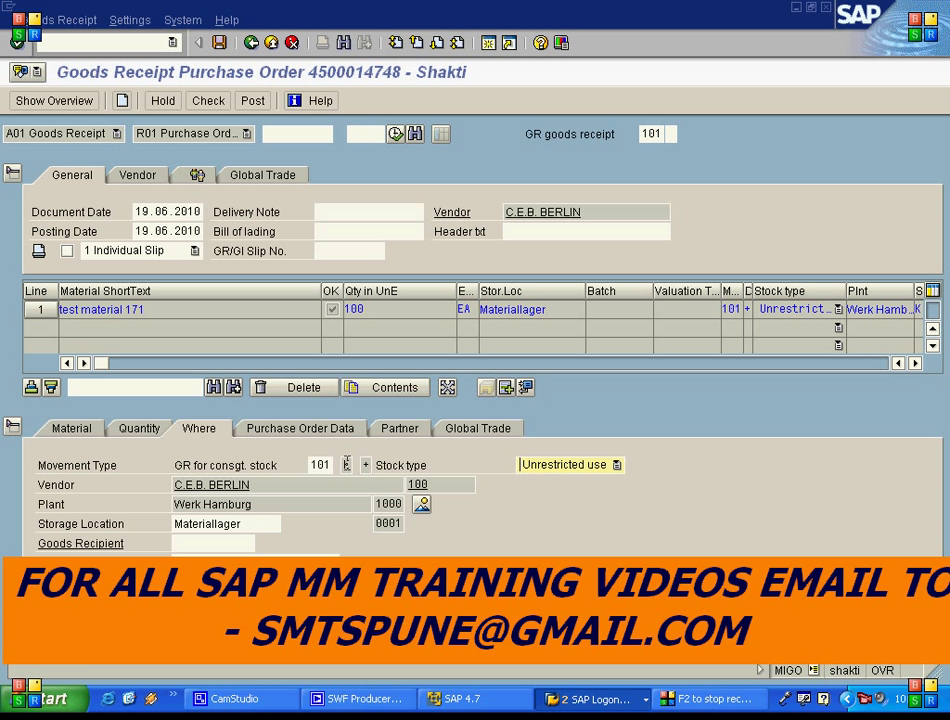
- Review the list of special stock indicators and the stock overview of material T195 before posting
click(421, 504)
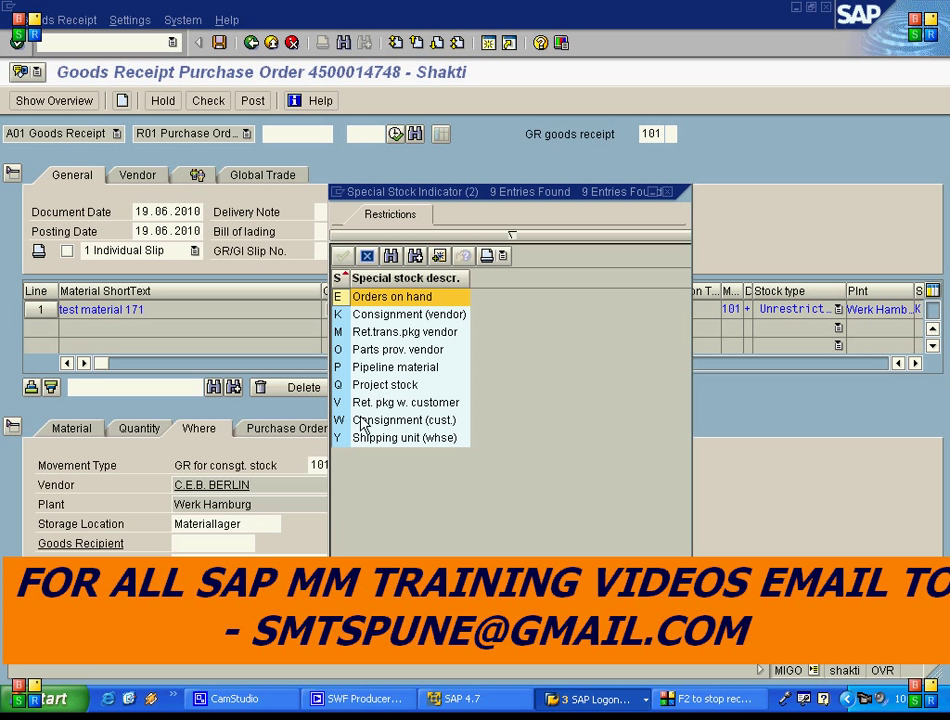
click(366, 314)
click(366, 256)
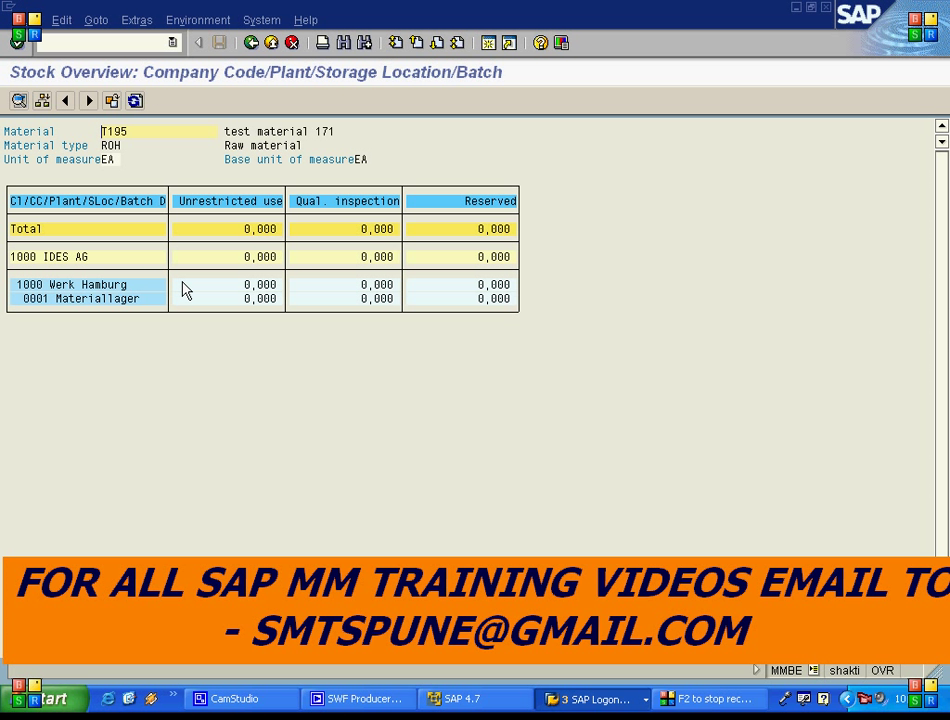
click(252, 44)
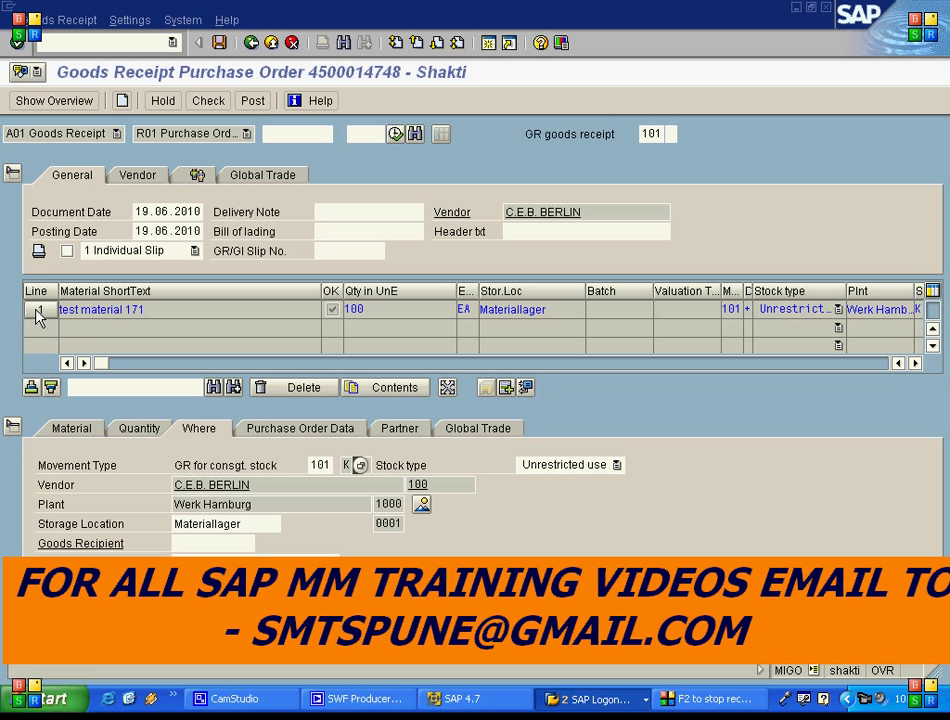
- Display the Accounting 1 view of material T195 for plant 1000 and check its total stock and value before posting
double_click(78, 310)
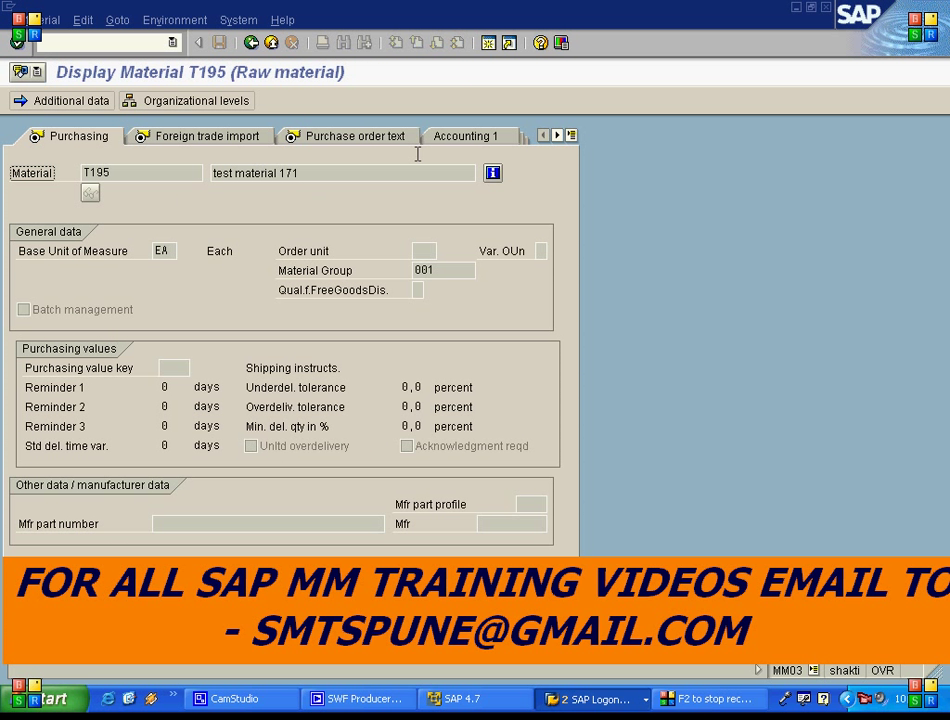
click(464, 138)
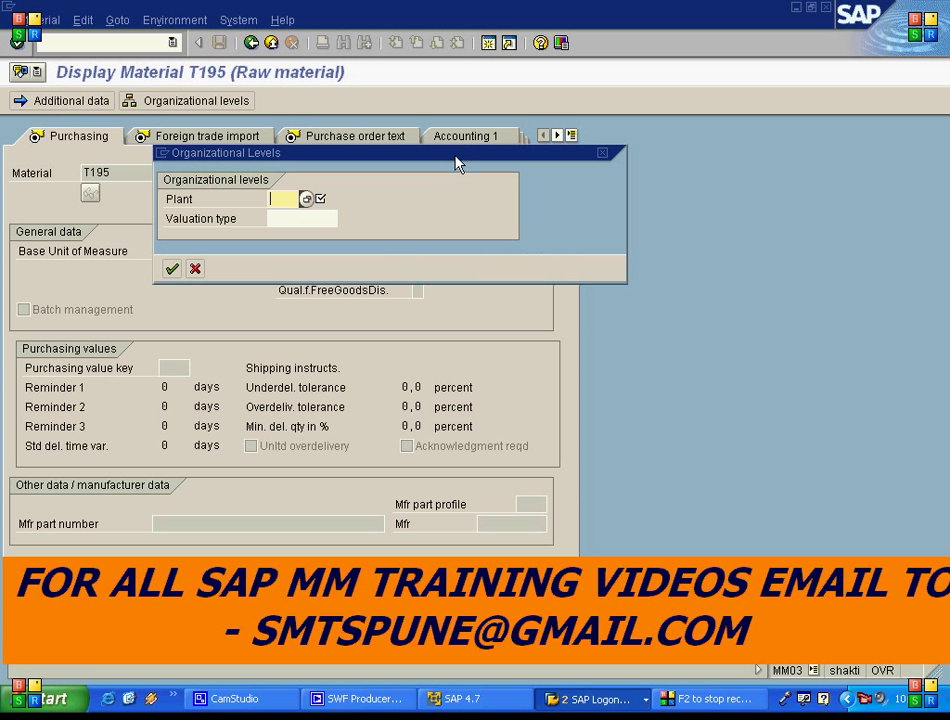
text(1000)
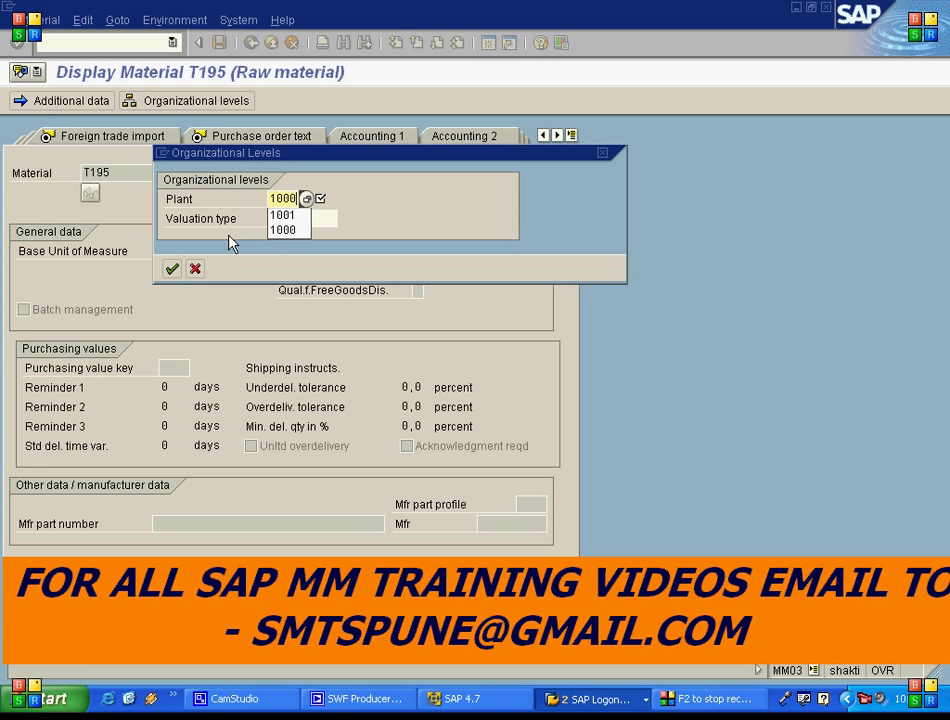
key(Return)
key(Return)
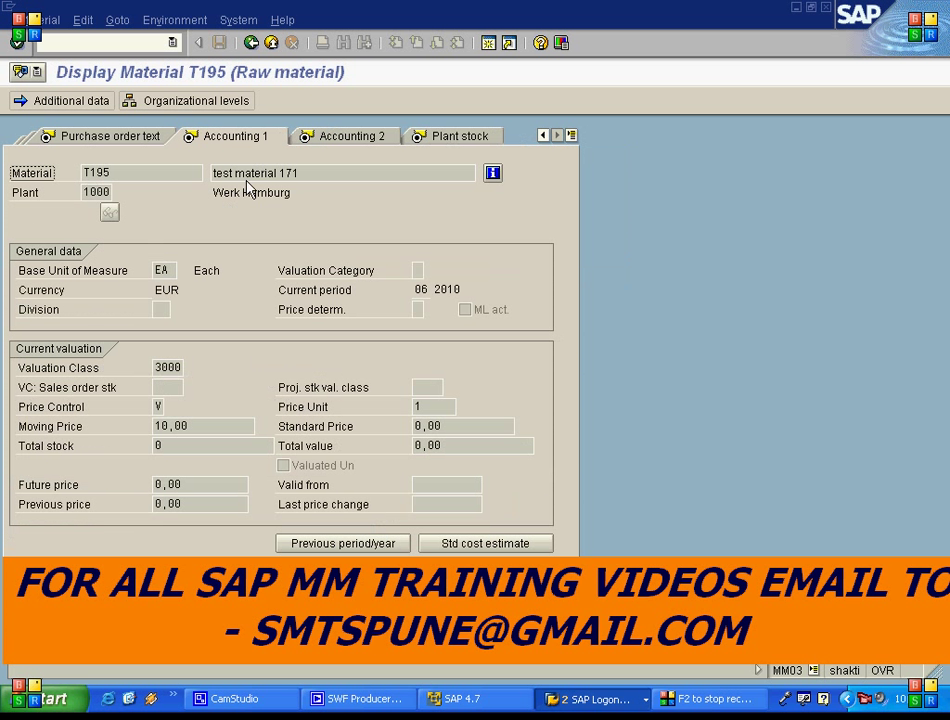
click(178, 446)
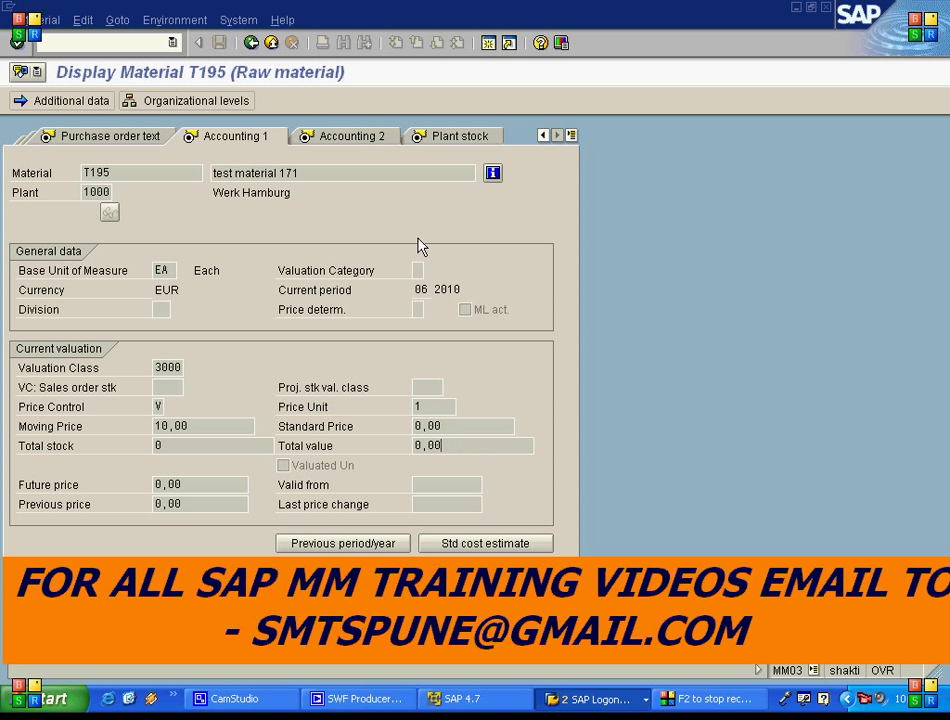
click(252, 43)
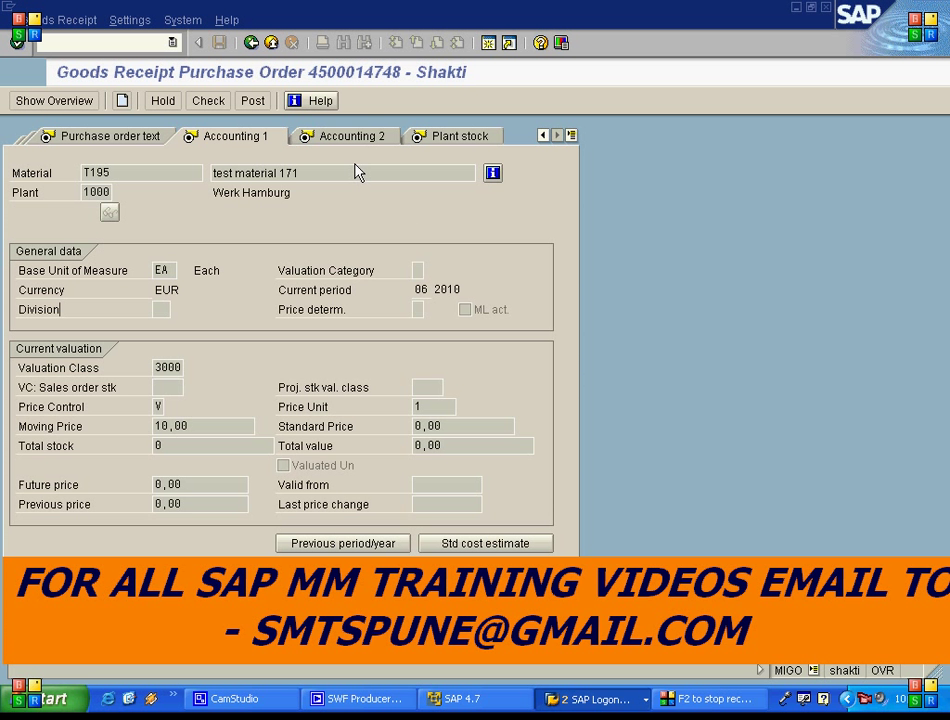
- Post the goods receipt and display the posted material document using action A04 Display
click(251, 100)
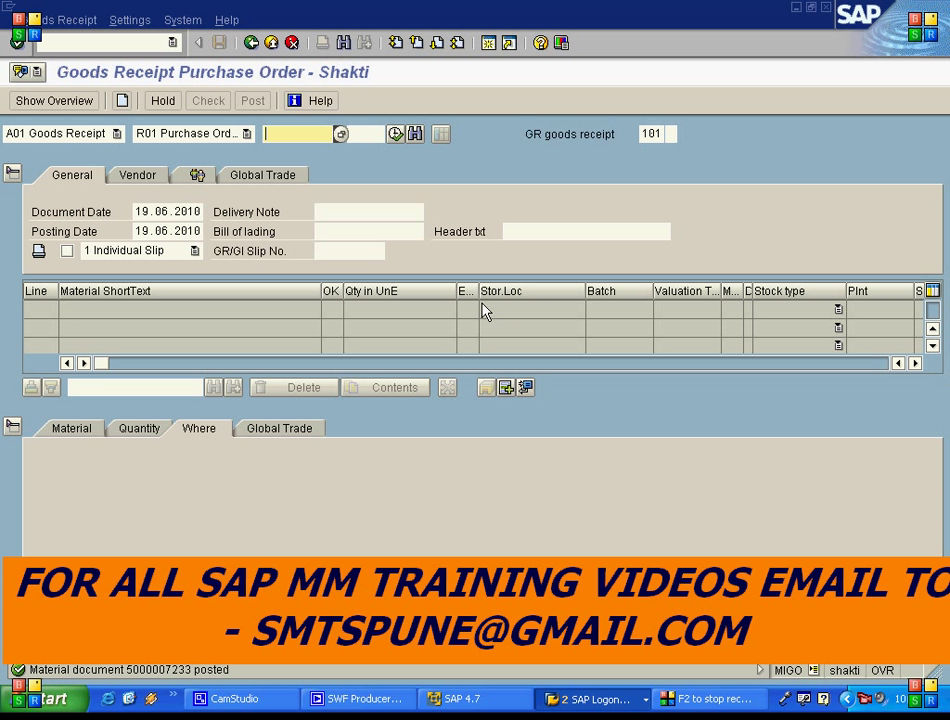
click(116, 134)
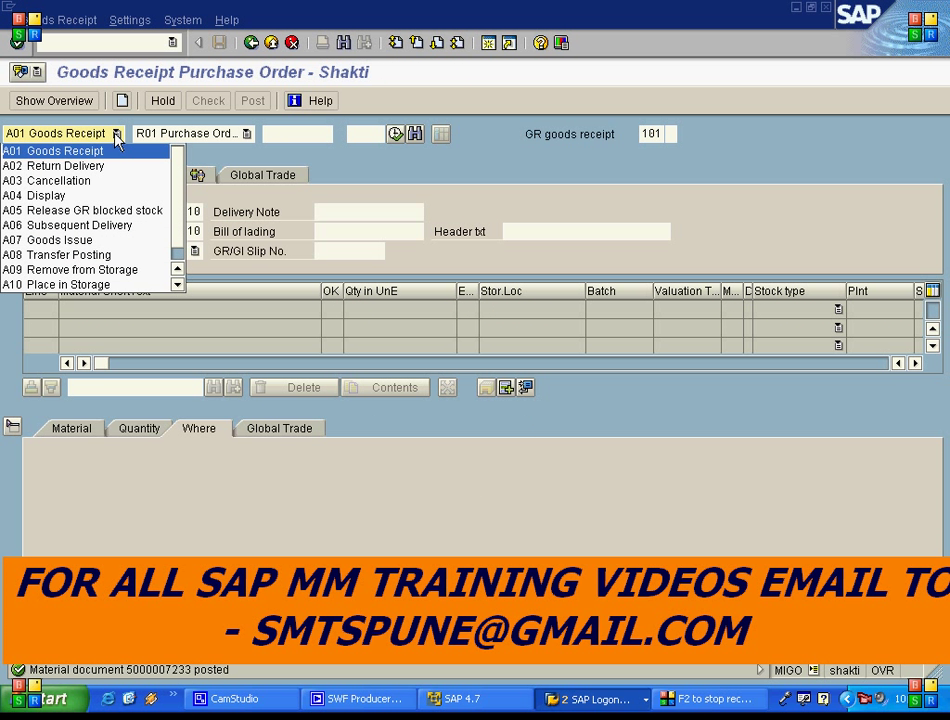
click(110, 195)
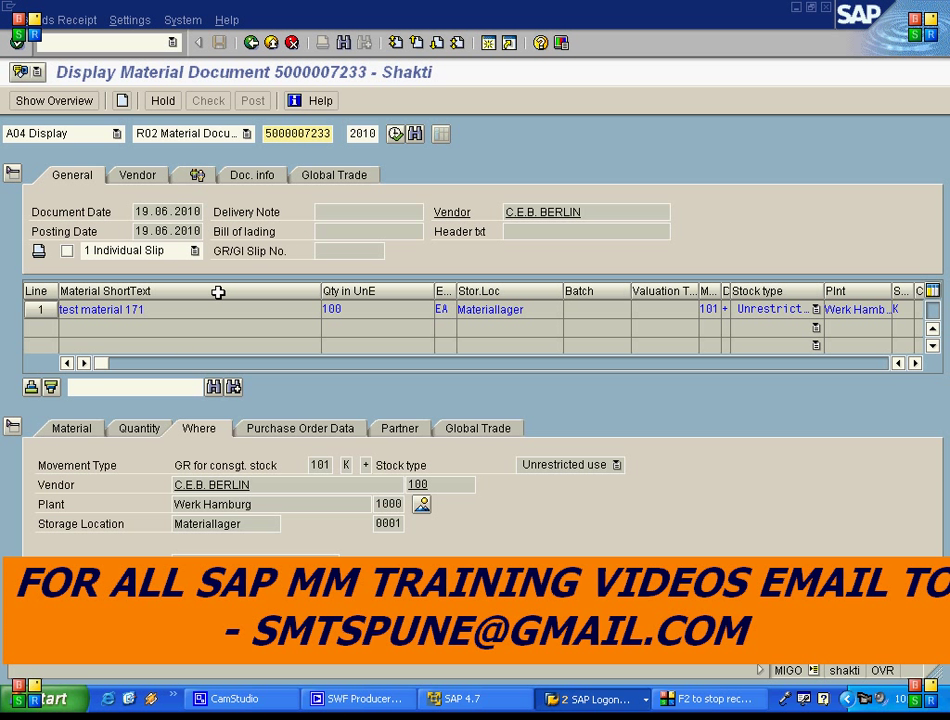
- Examine the T195 stock overview after posting, including the vendor breakdown of the vendor consignment stock
click(423, 507)
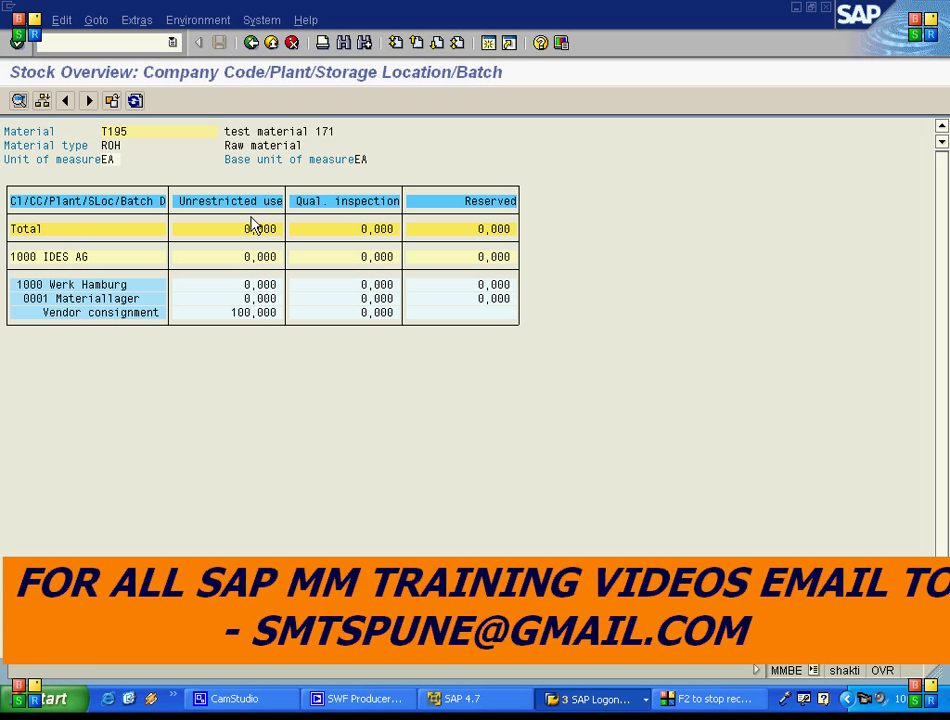
click(96, 312)
click(240, 312)
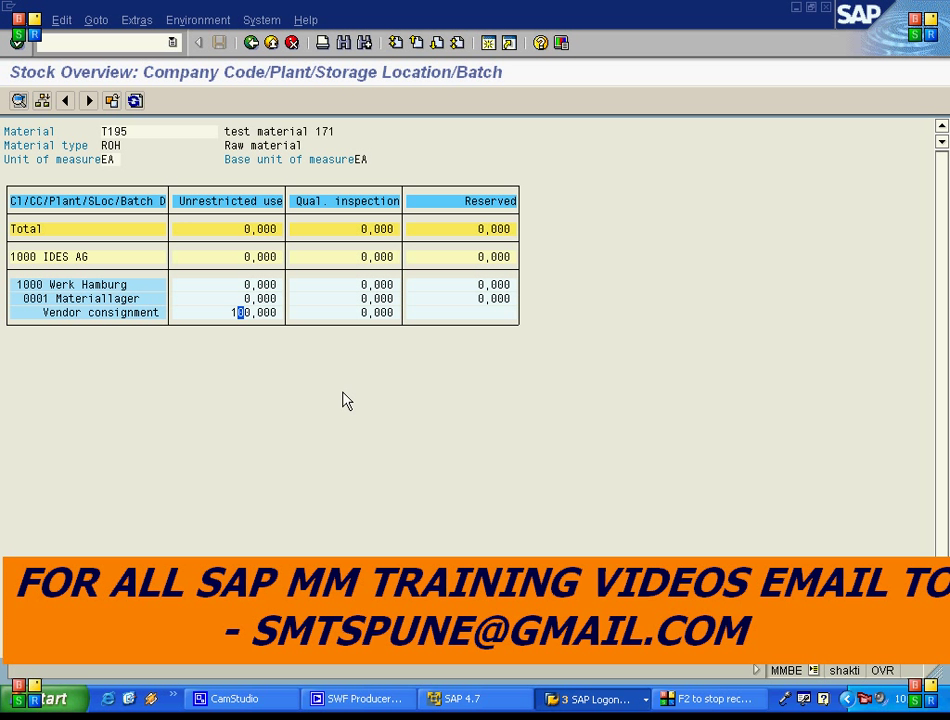
double_click(123, 316)
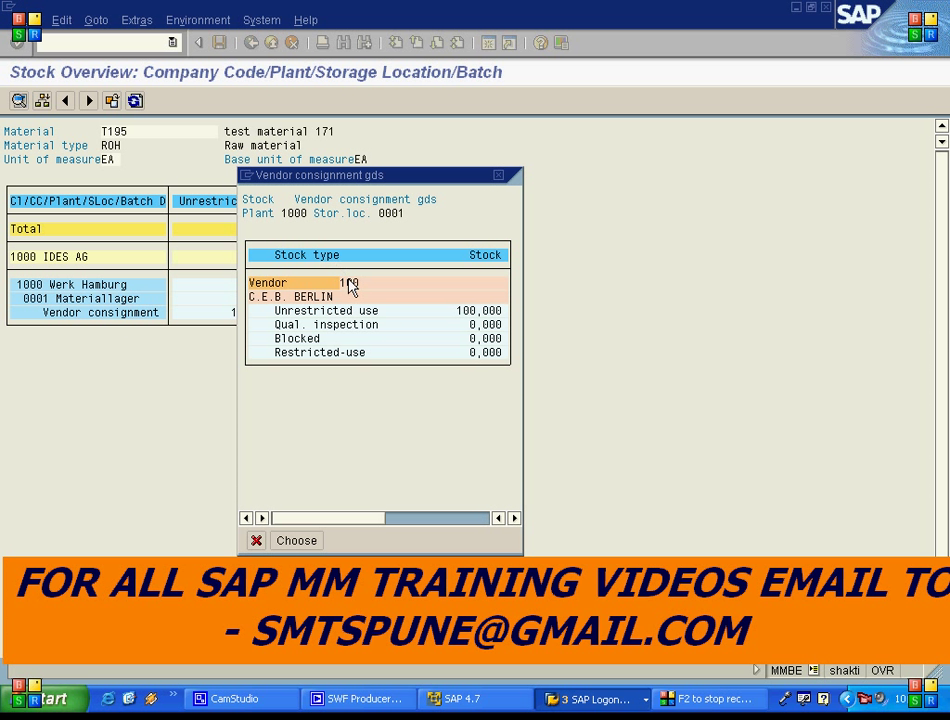
click(350, 284)
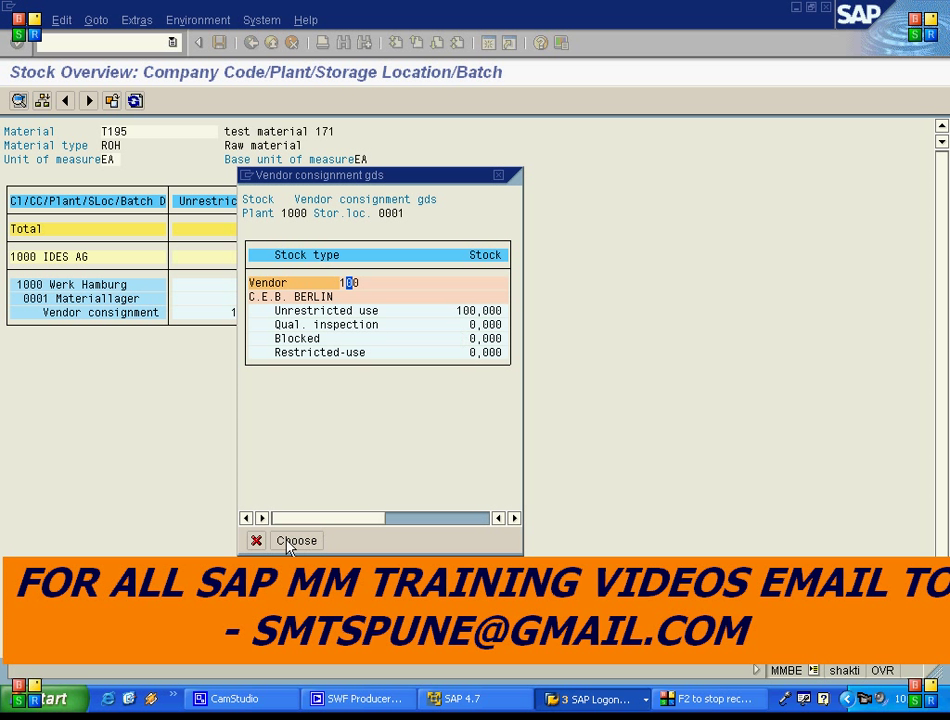
click(256, 540)
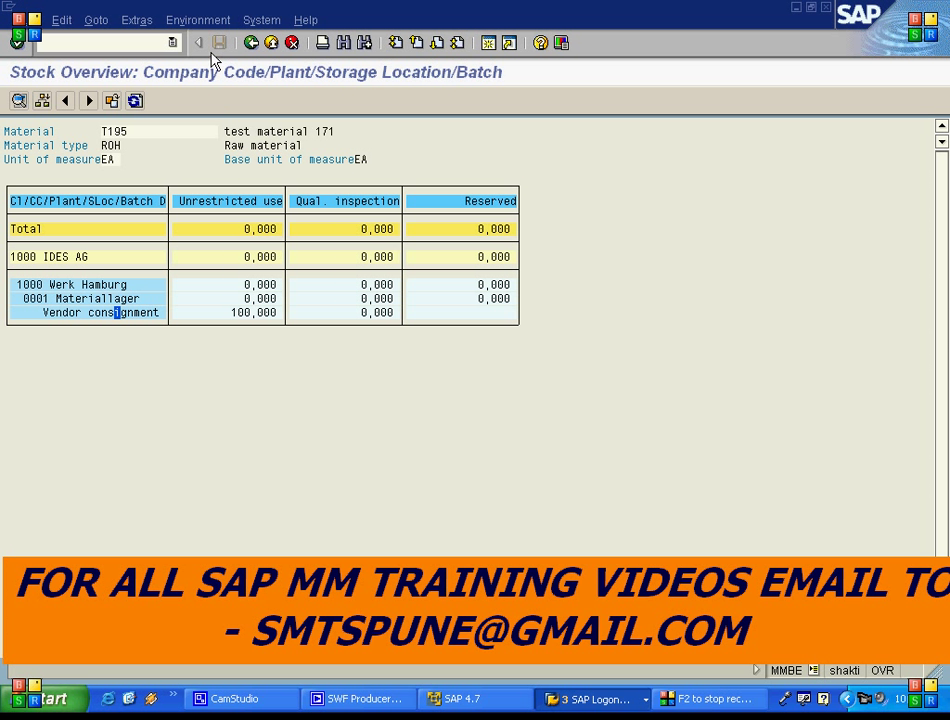
click(251, 43)
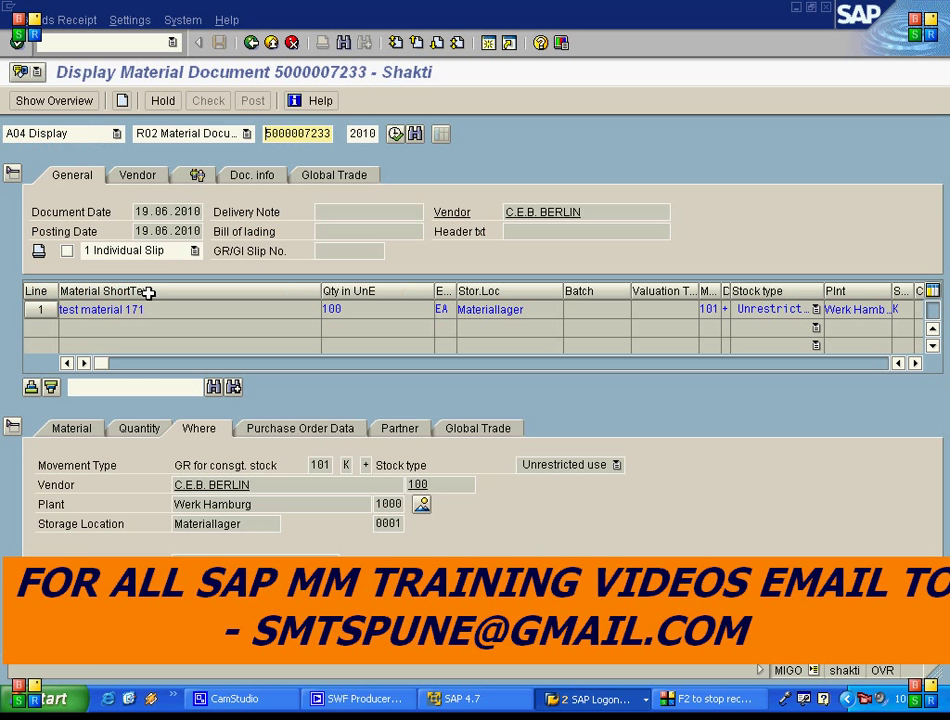
- Recheck total stock and total value in the Accounting 1 view of material T195 for plant 1000 after the goods receipt
click(121, 309)
double_click(121, 310)
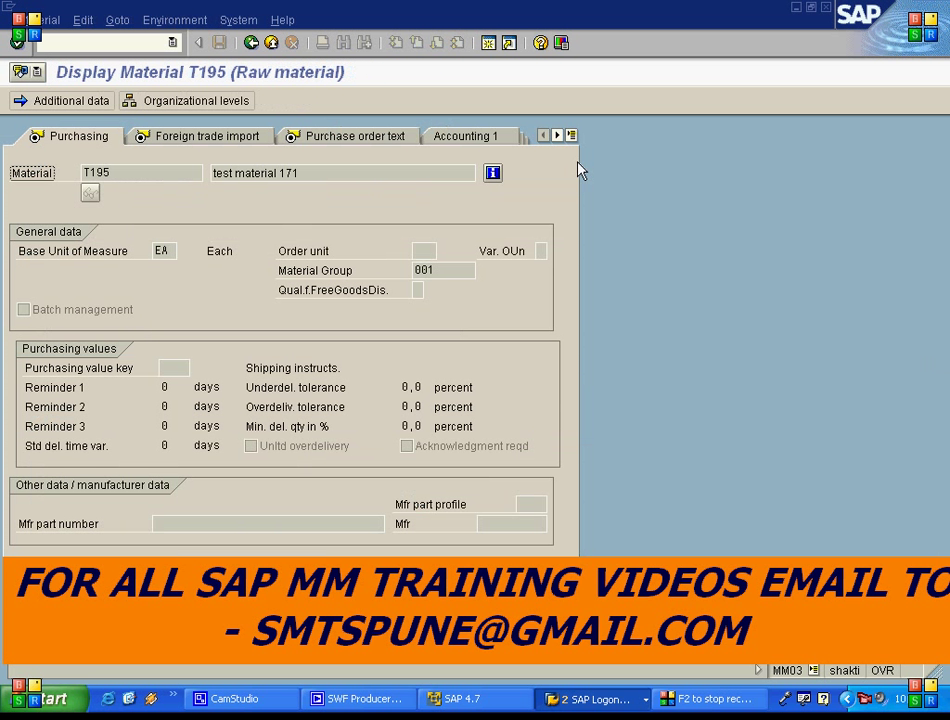
click(470, 143)
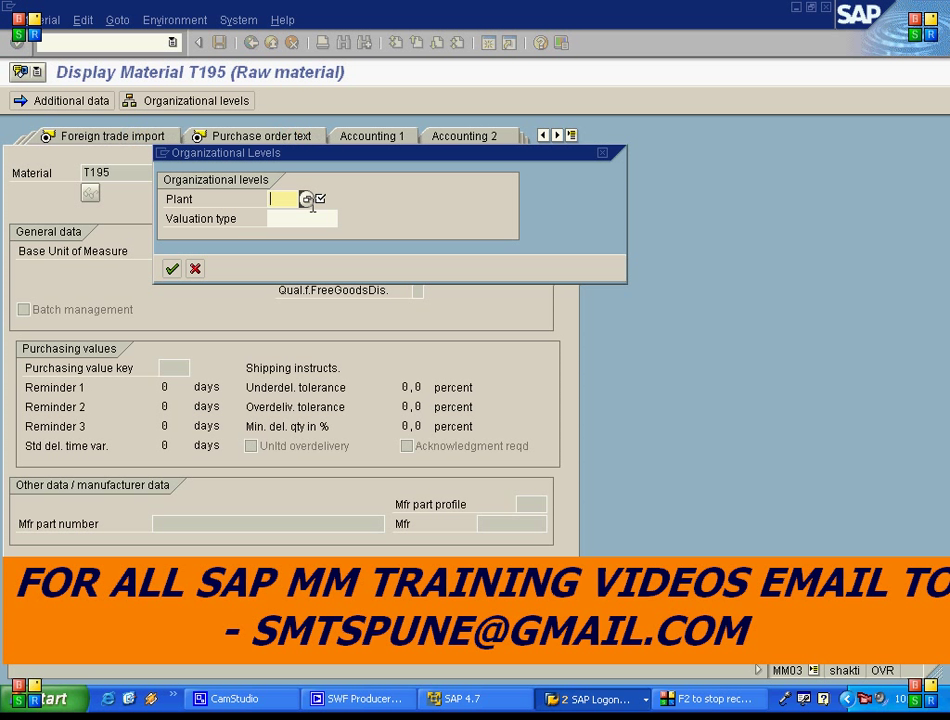
text(1000)
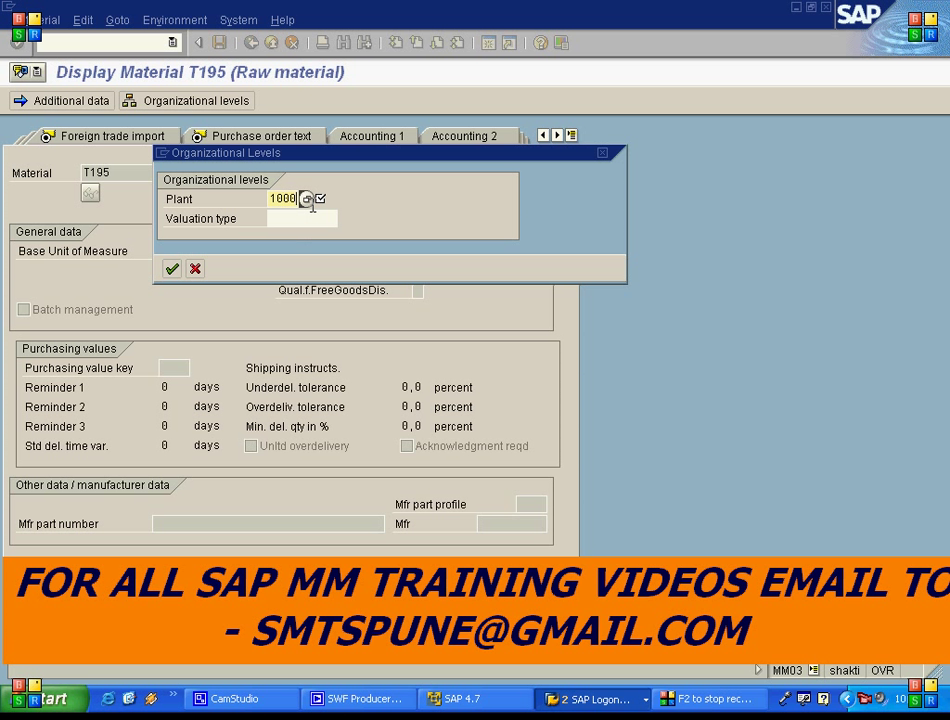
key(Return)
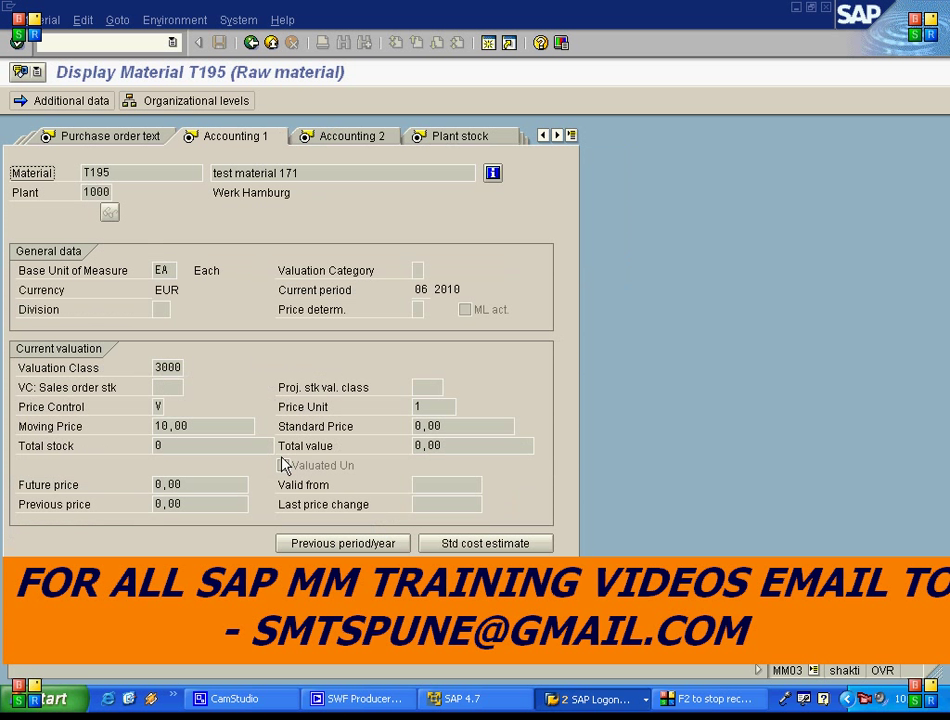
click(180, 447)
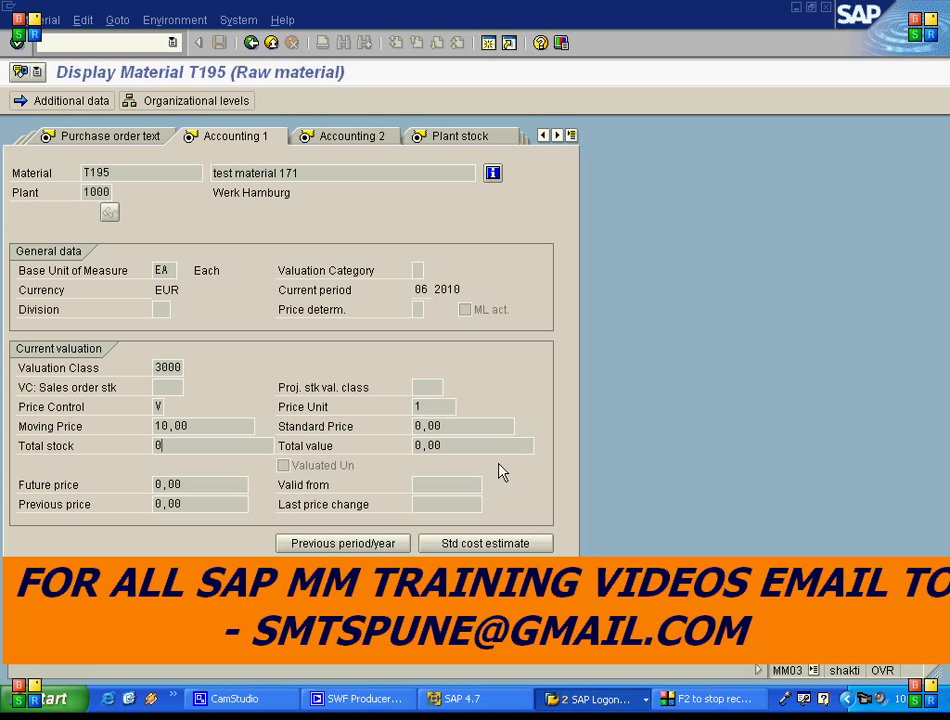
click(458, 445)
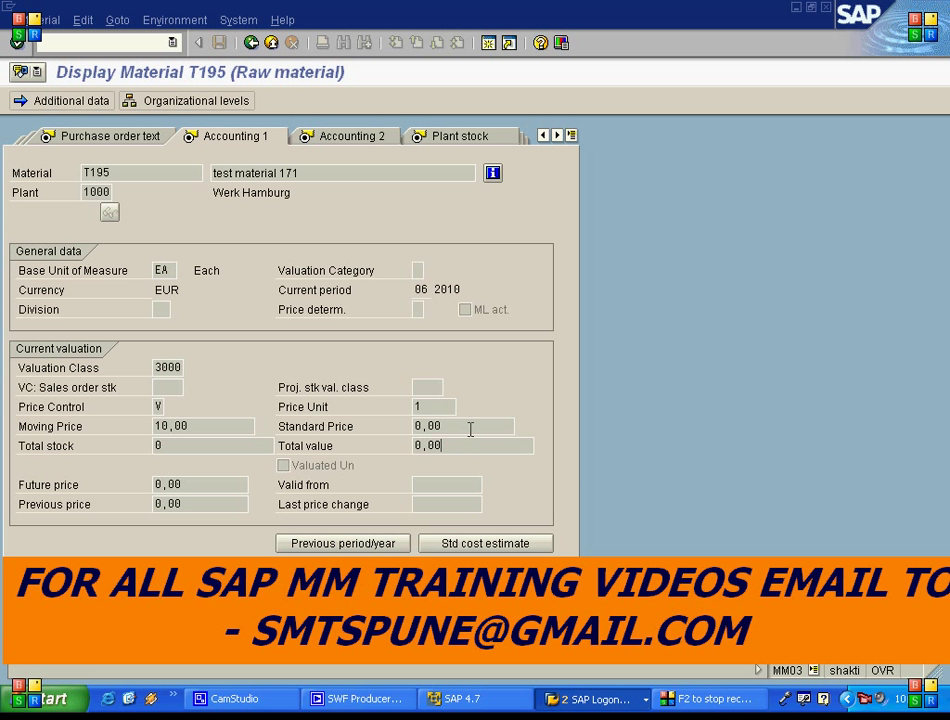
click(252, 44)
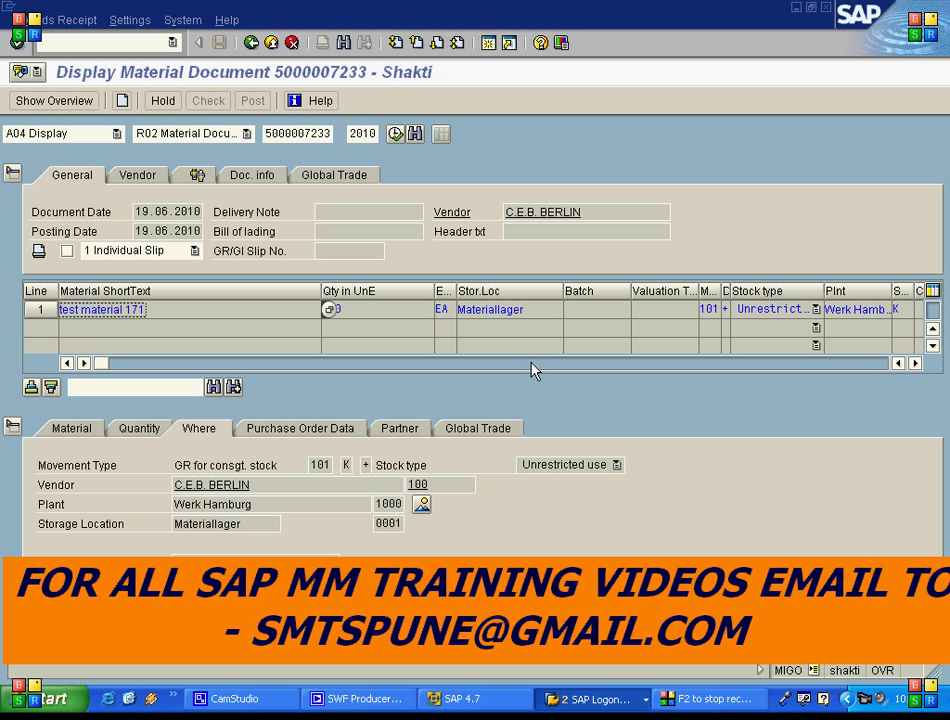
- Check the document info of the posted material document for related FI documents
click(492, 309)
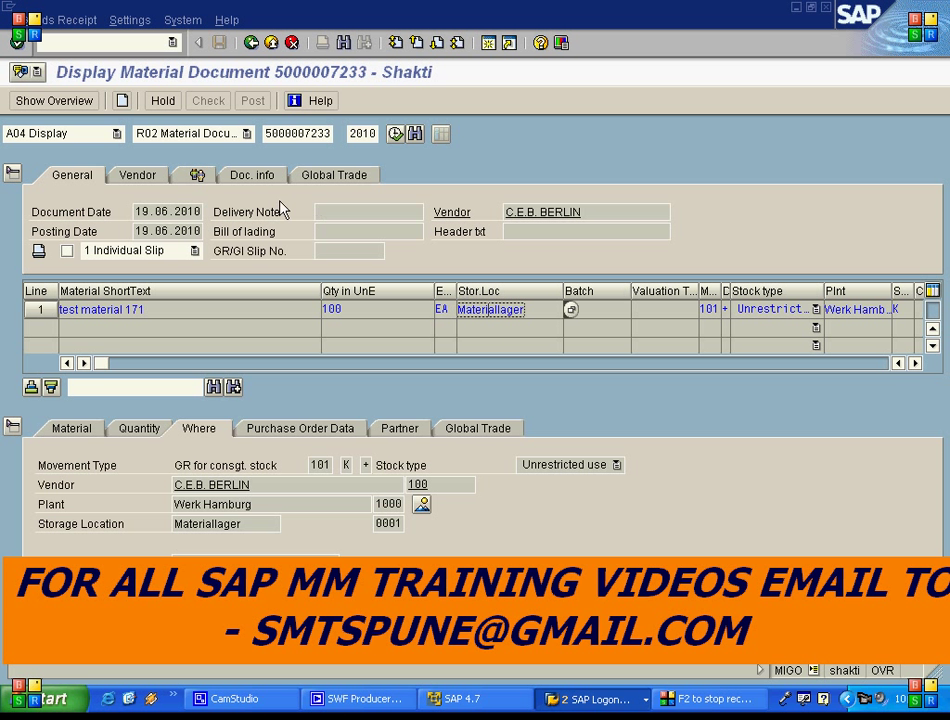
click(252, 176)
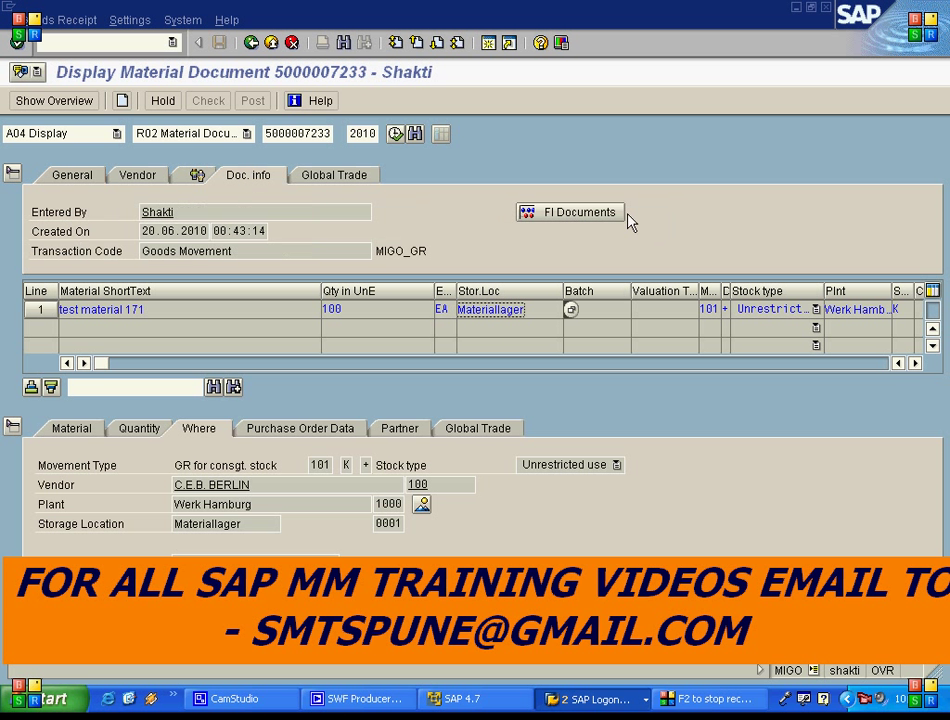
click(576, 218)
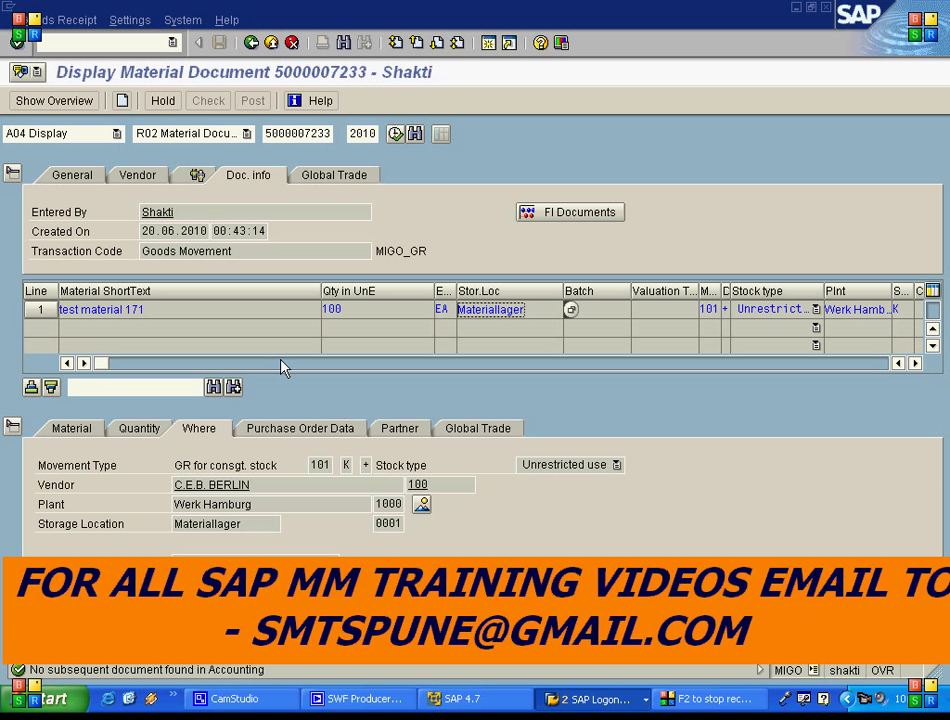
click(222, 231)
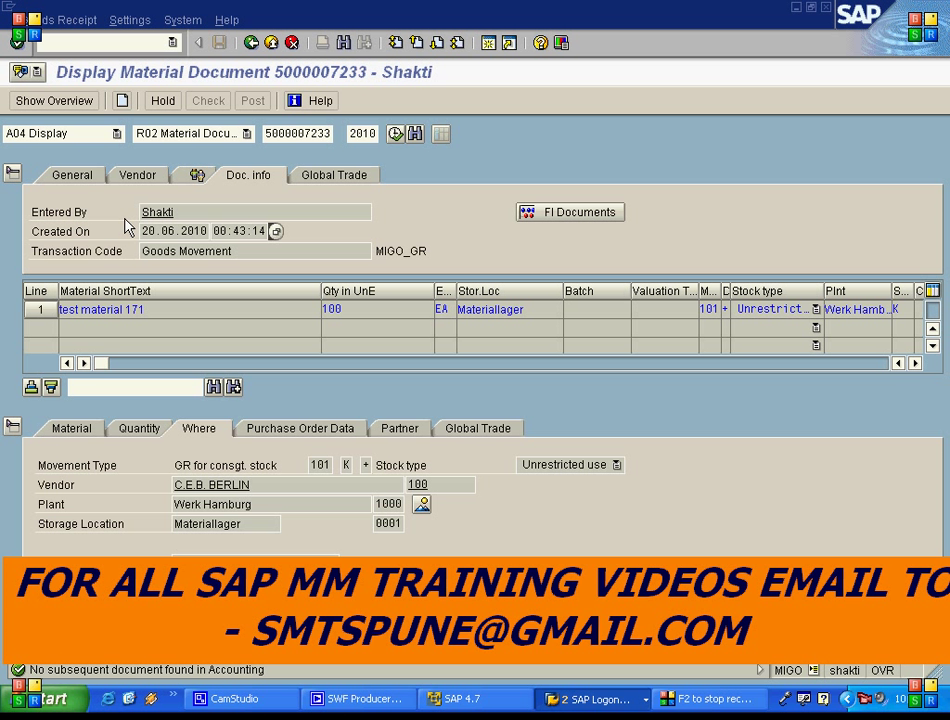
- Start a transfer posting with action A08, reference R10 Others and movement type 411 K for consignment to own stock
click(117, 134)
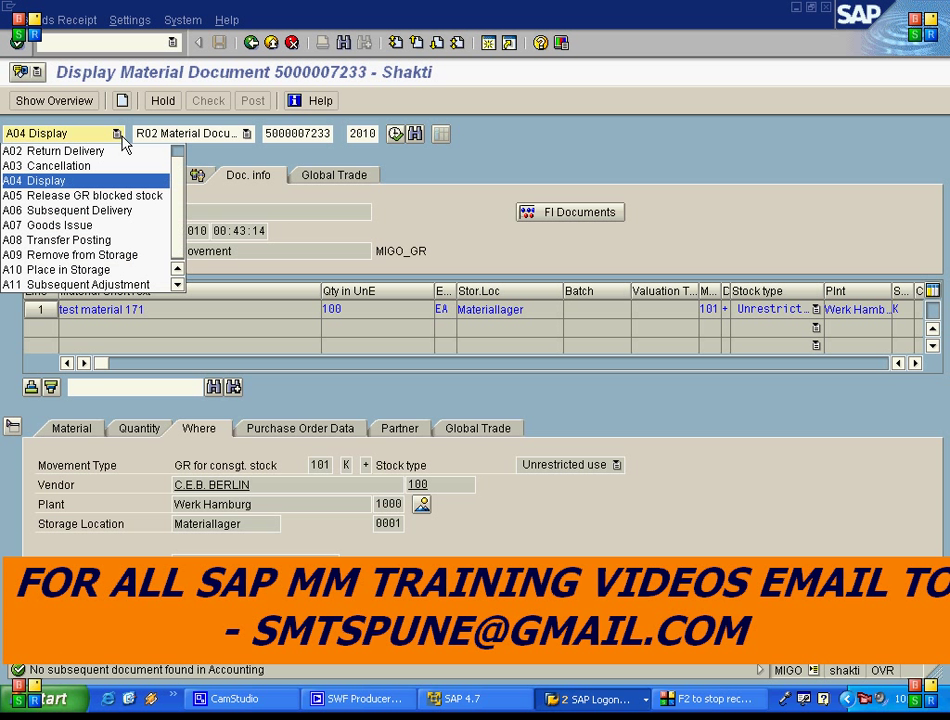
click(100, 242)
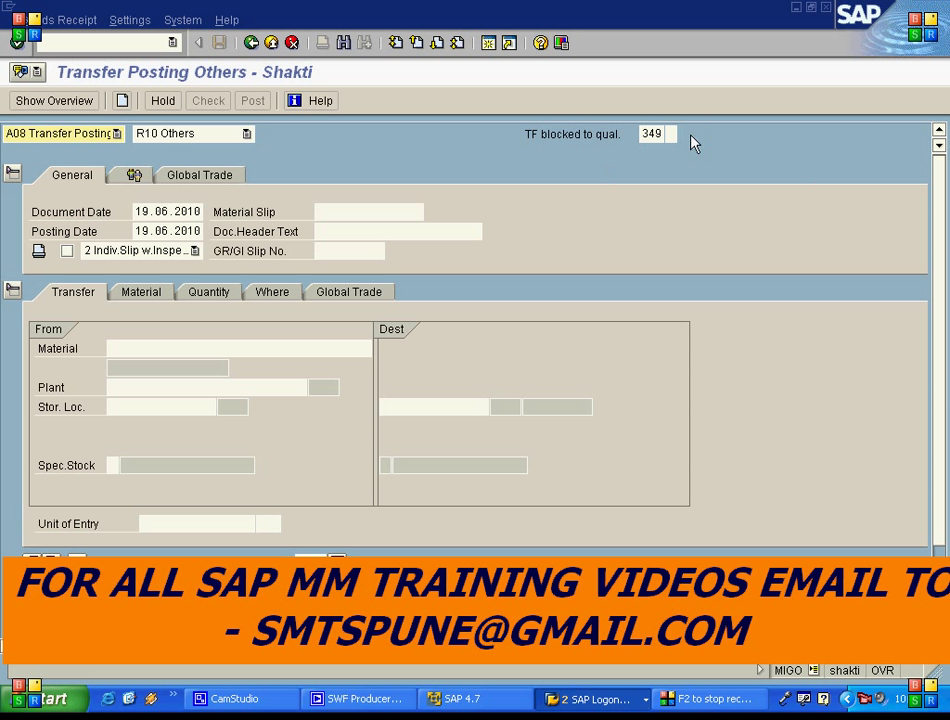
click(652, 133)
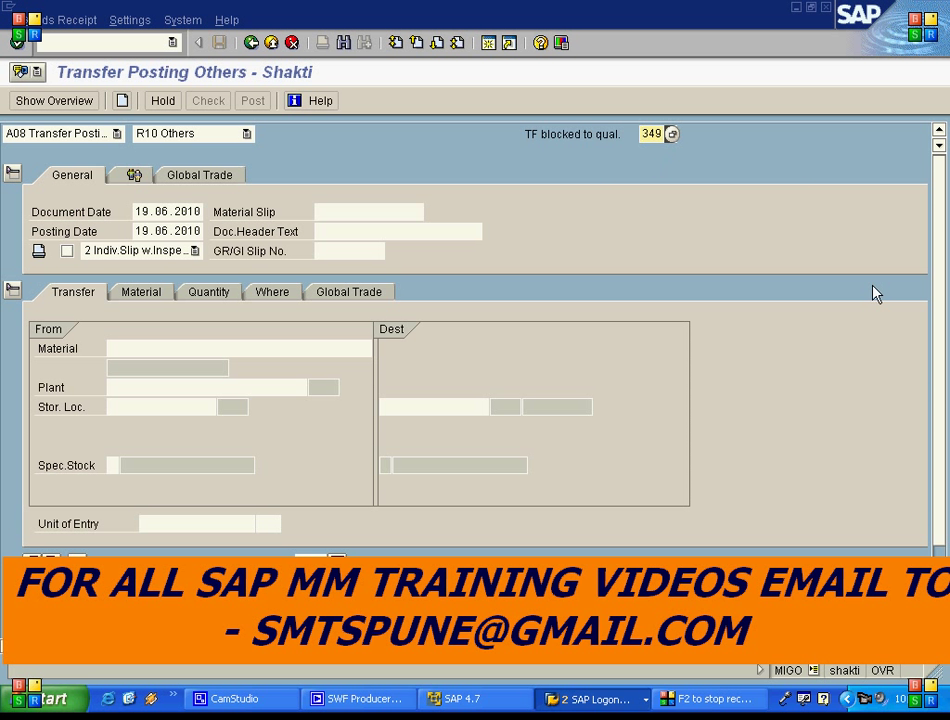
text(411 K)
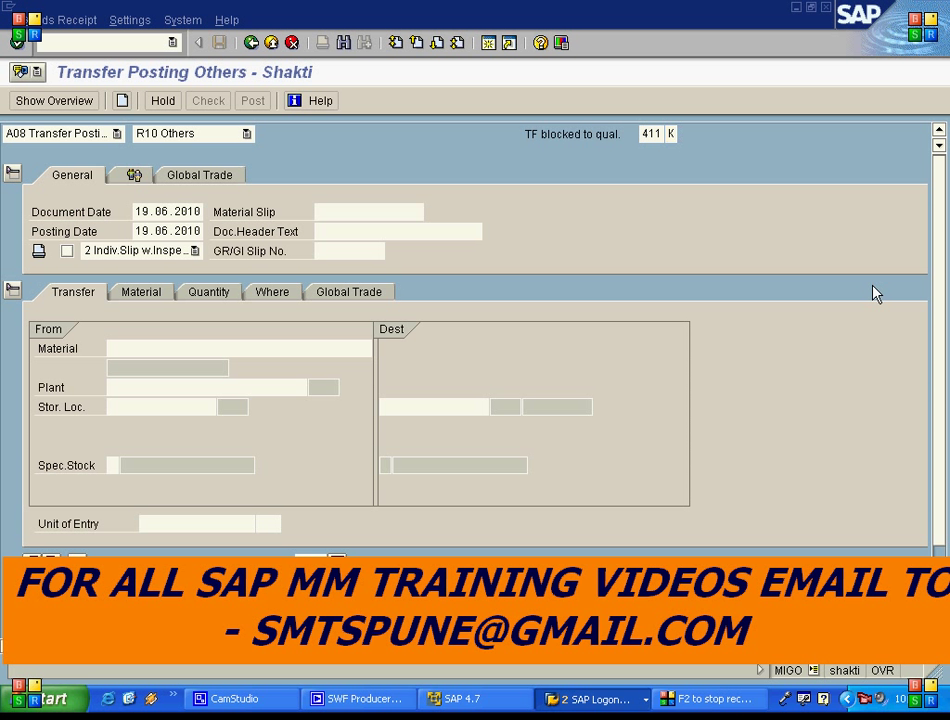
key(Return)
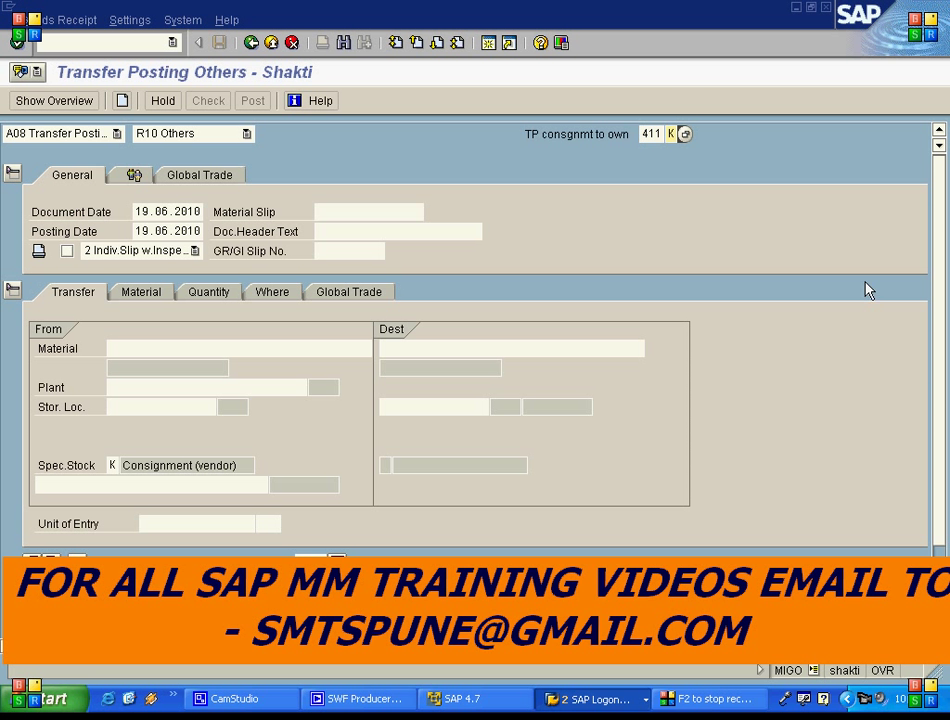
- Enter material T195, plant 1000, storage location 0001 and consignment vendor 100 as the source of the transfer
click(159, 349)
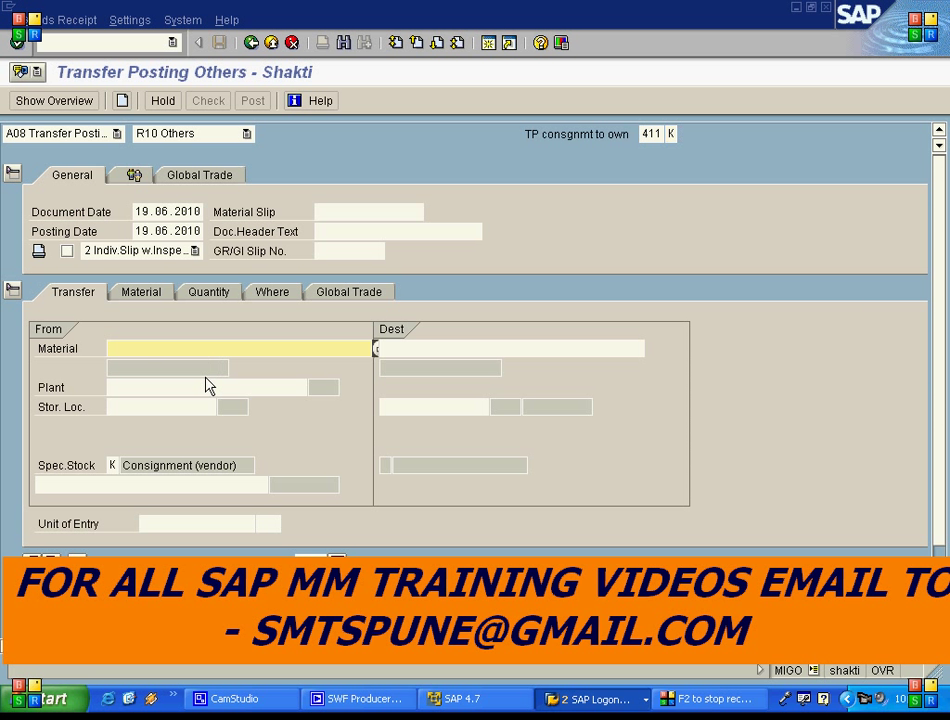
text(T195)
click(206, 384)
text(1000)
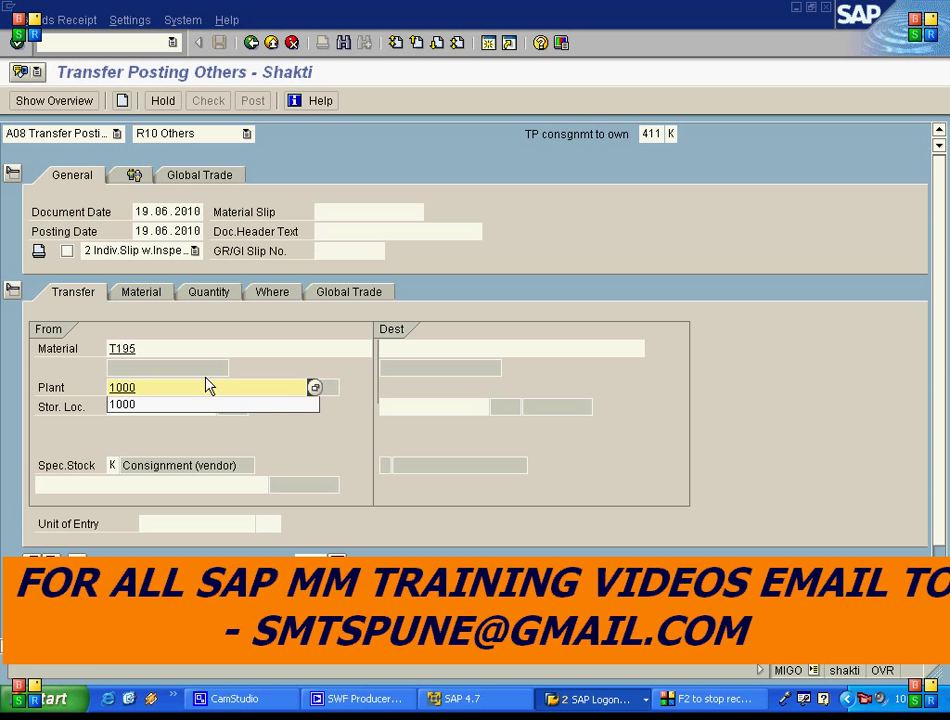
key(Tab)
text(00)
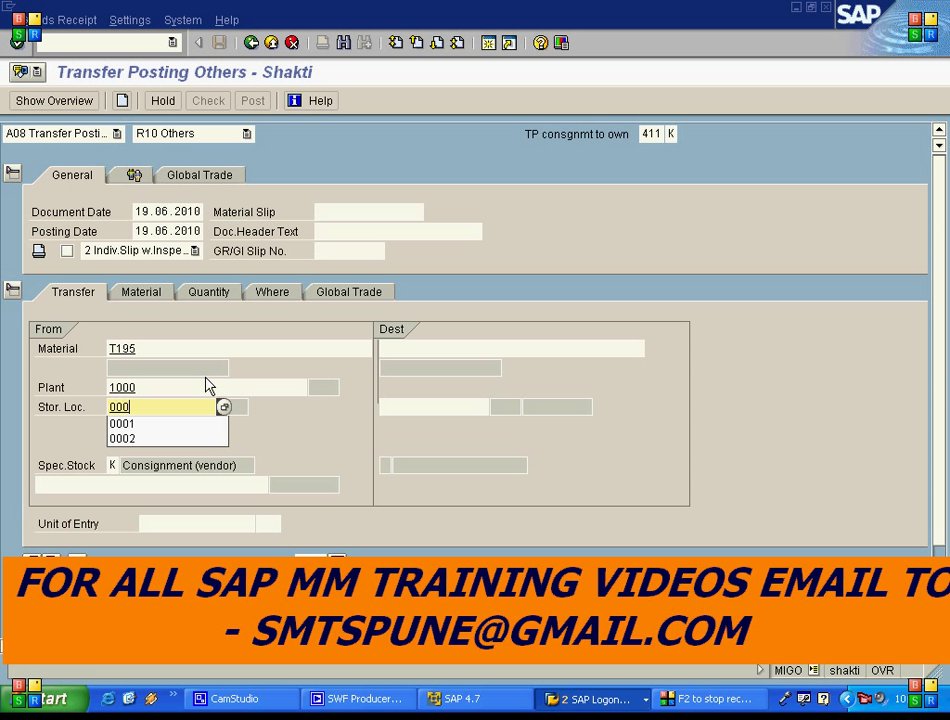
key(Return)
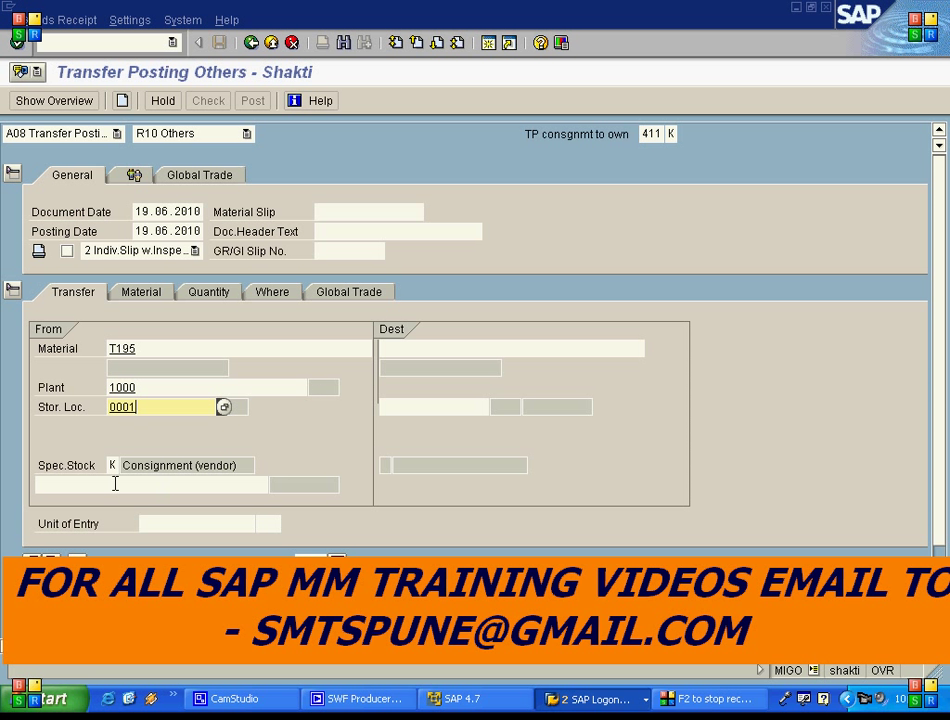
click(163, 486)
text(1)
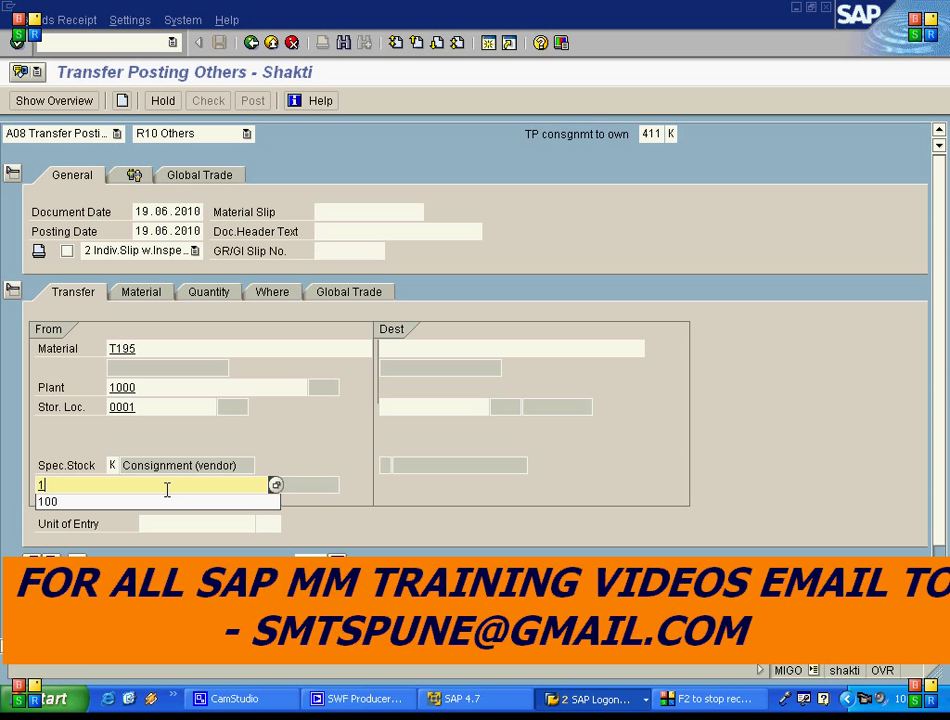
text(00)
key(Return)
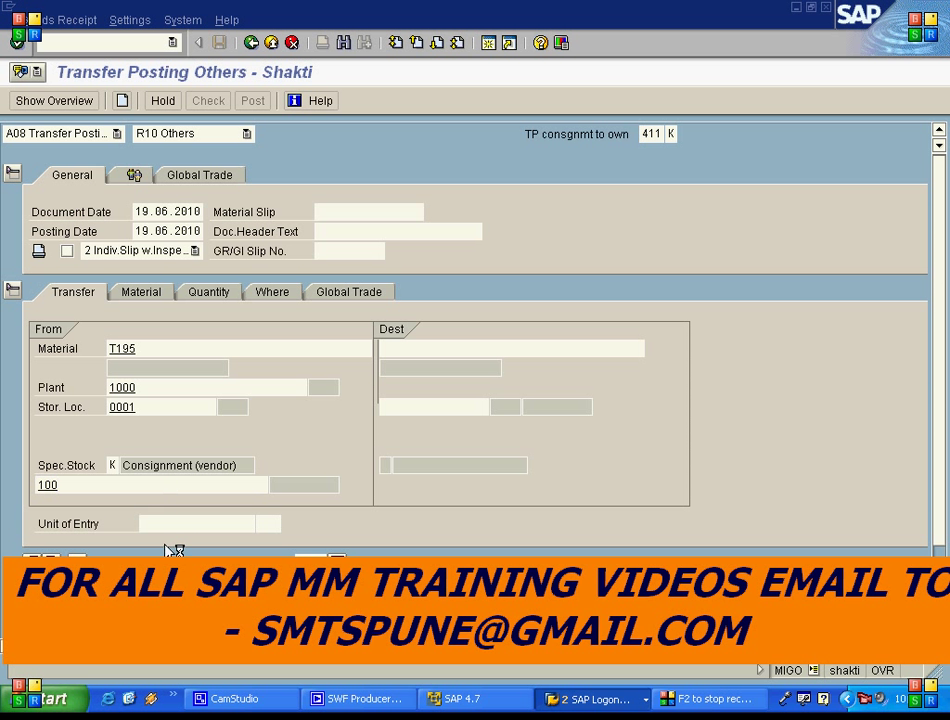
- Set the transfer quantity to 20 EA and the destination storage location to 0001
click(206, 525)
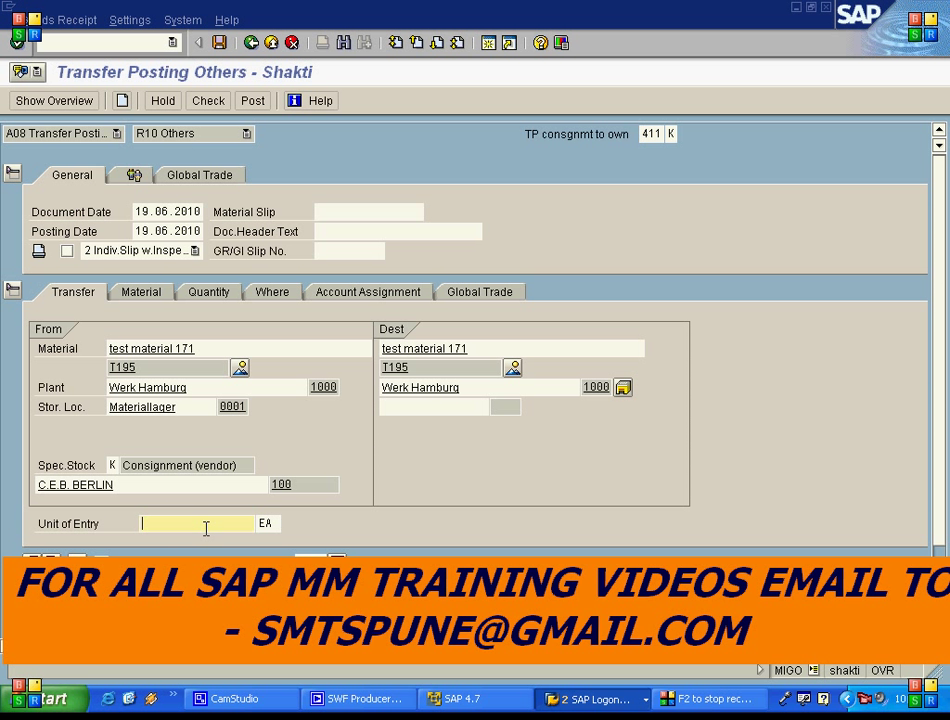
text(20)
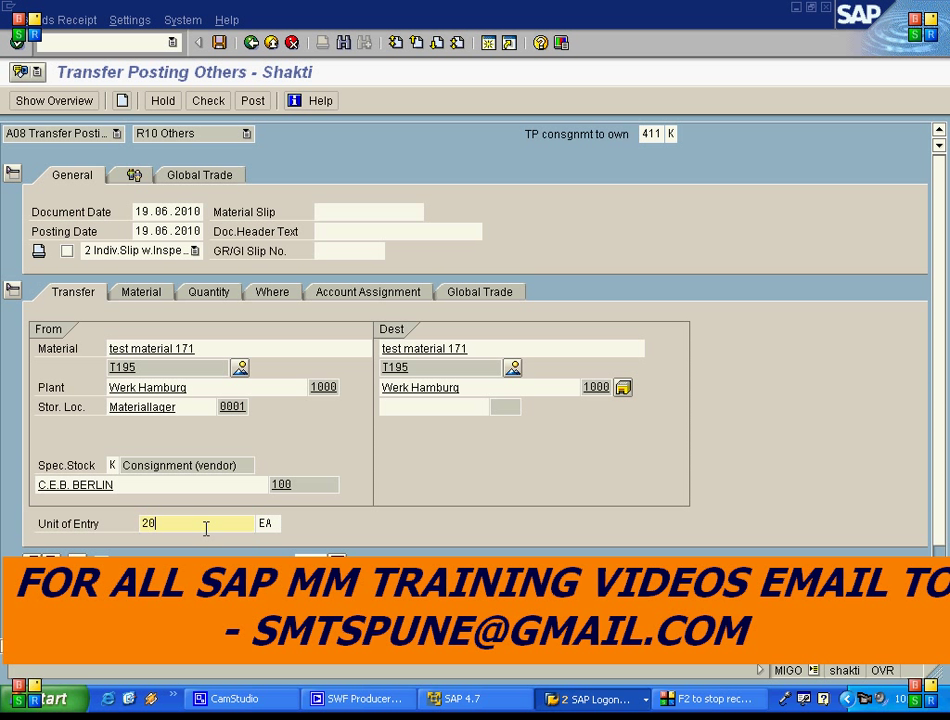
click(438, 406)
text(000)
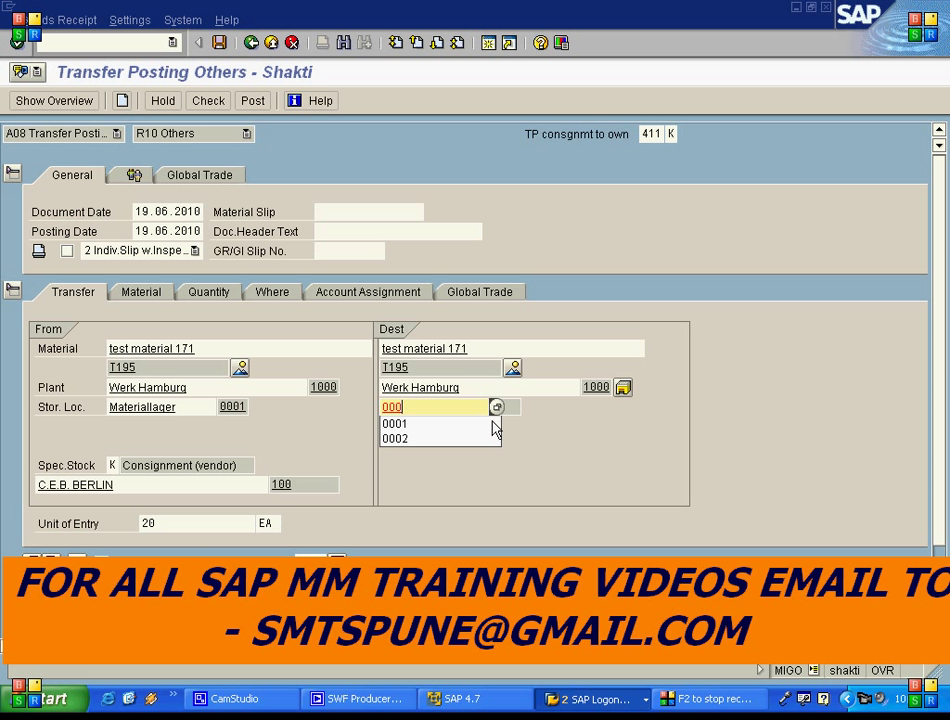
click(495, 424)
key(Return)
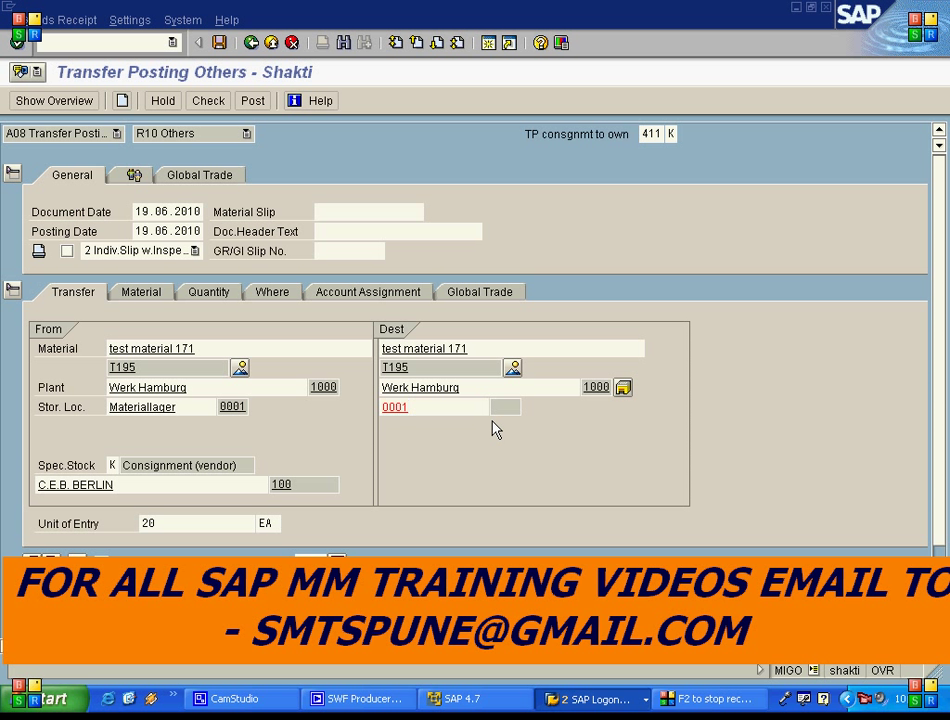
- Review the transfer item's movement type and stock type details, and check and post the transfer posting
click(270, 293)
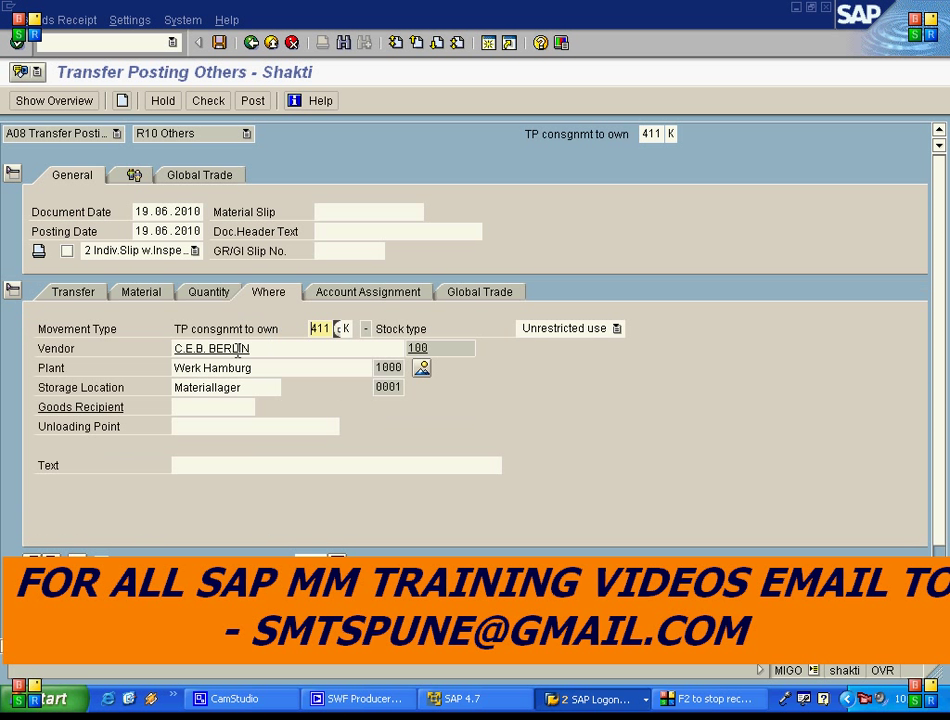
click(367, 329)
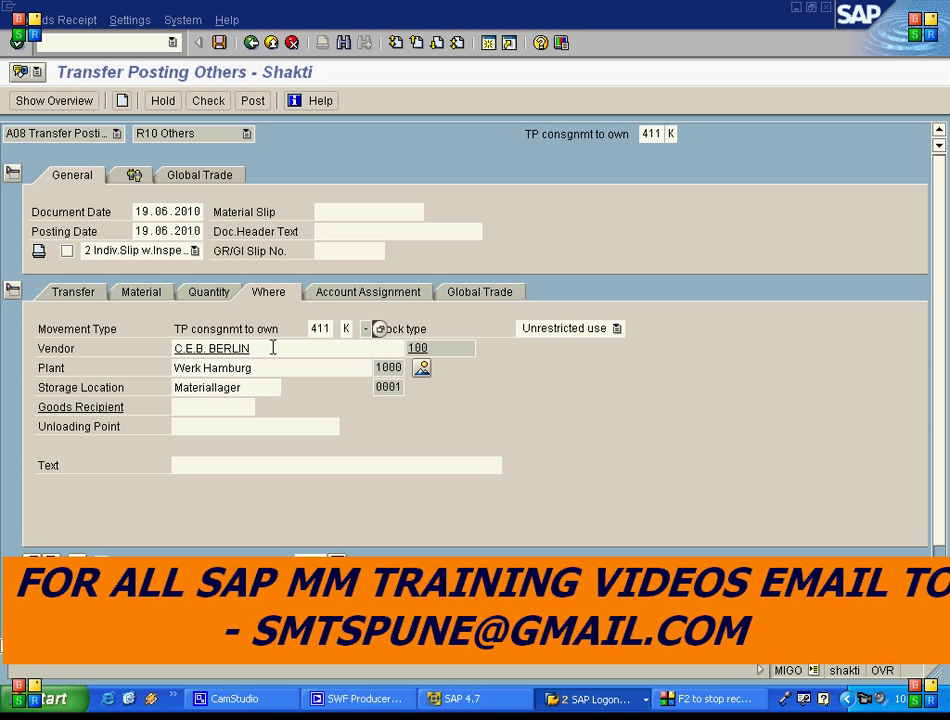
click(209, 102)
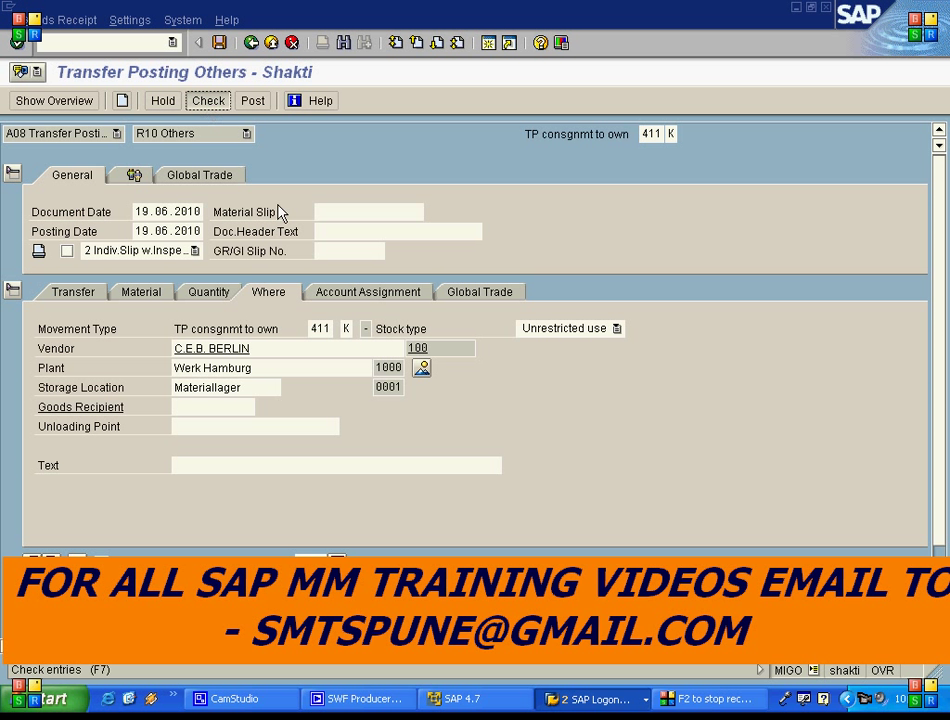
click(253, 103)
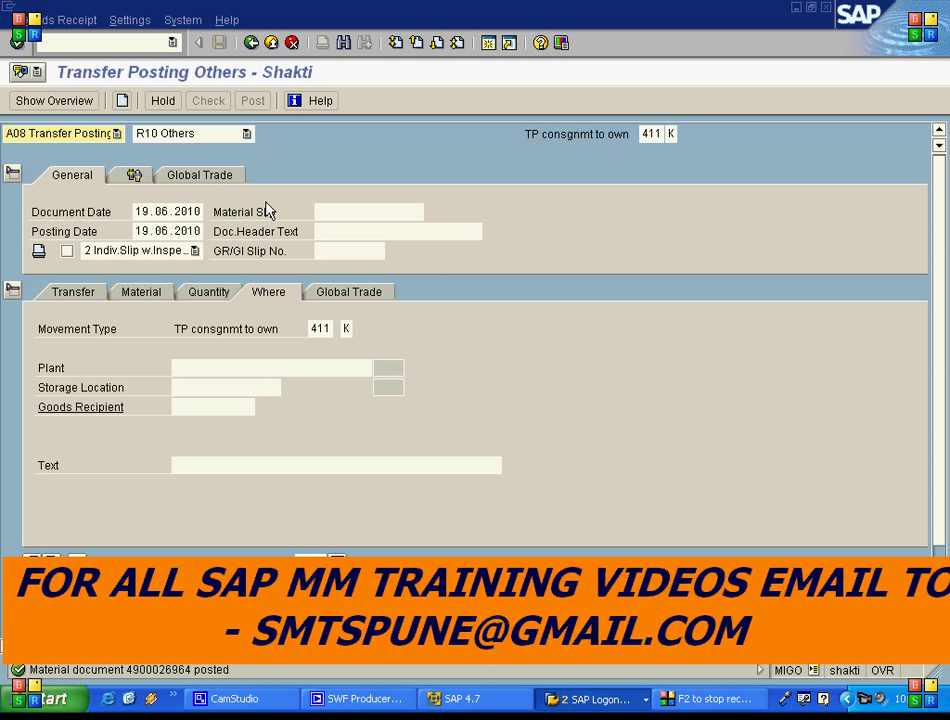
- Display the posted transfer material document using action A04 Display
click(117, 134)
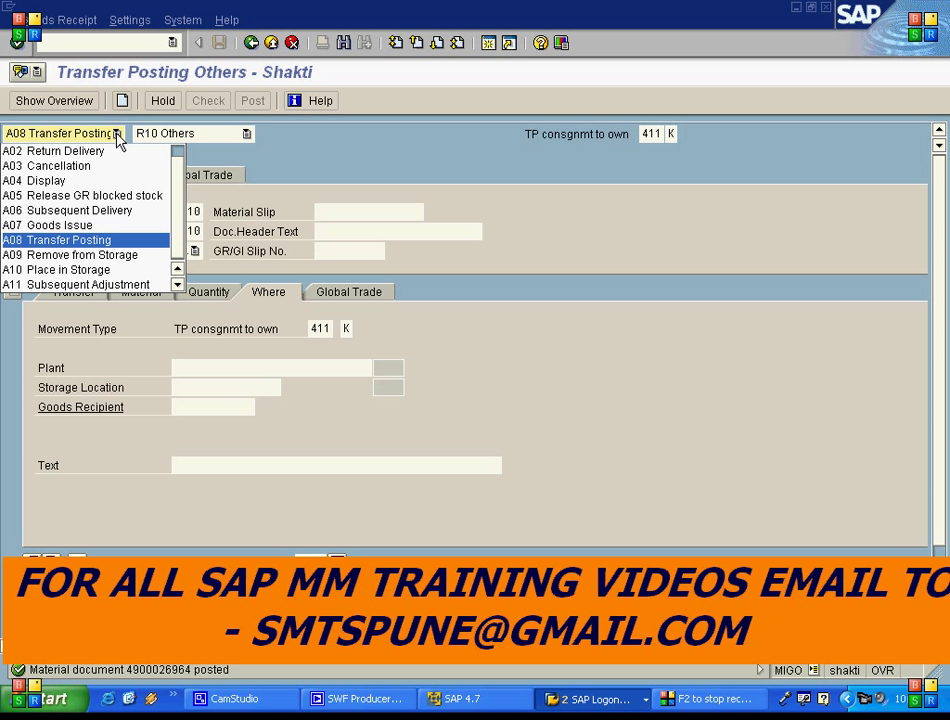
click(90, 183)
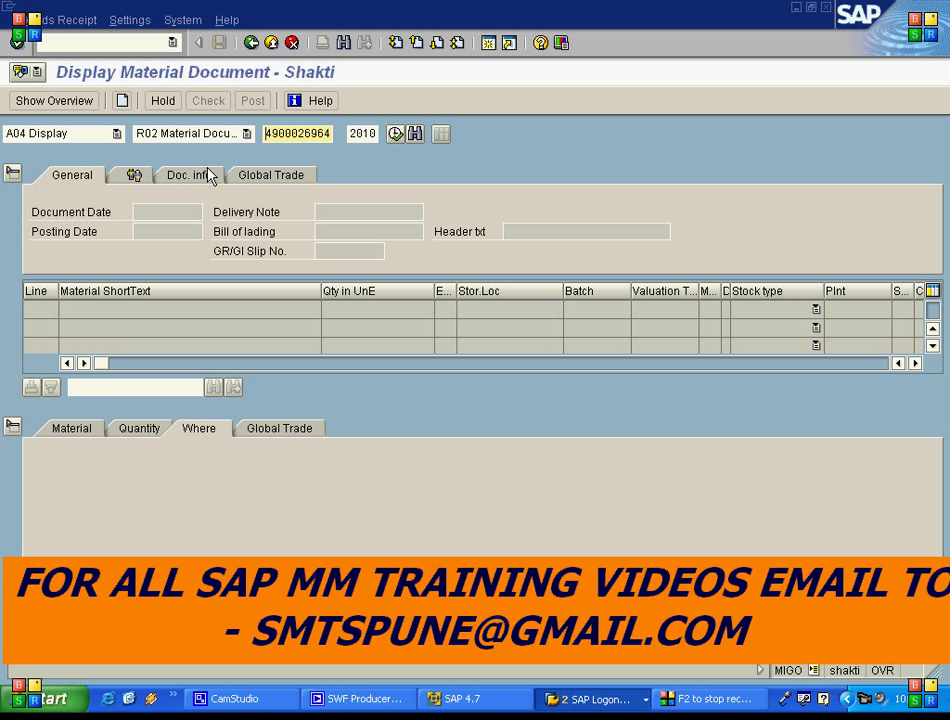
click(396, 136)
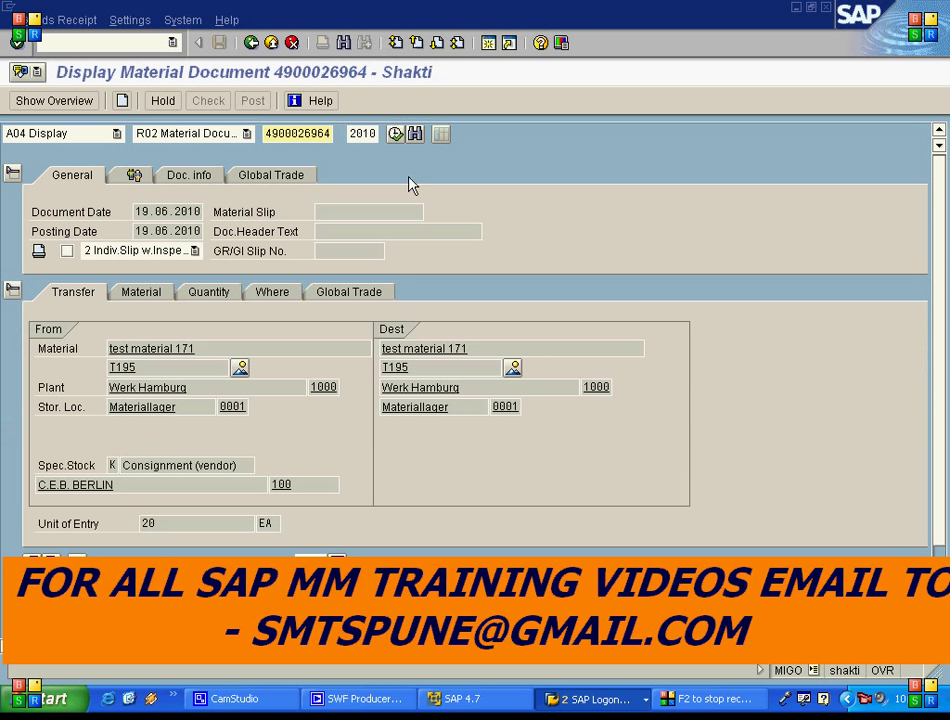
- Examine the unrestricted-use and vendor consignment quantities in the T195 stock overview after the transfer posting
click(513, 369)
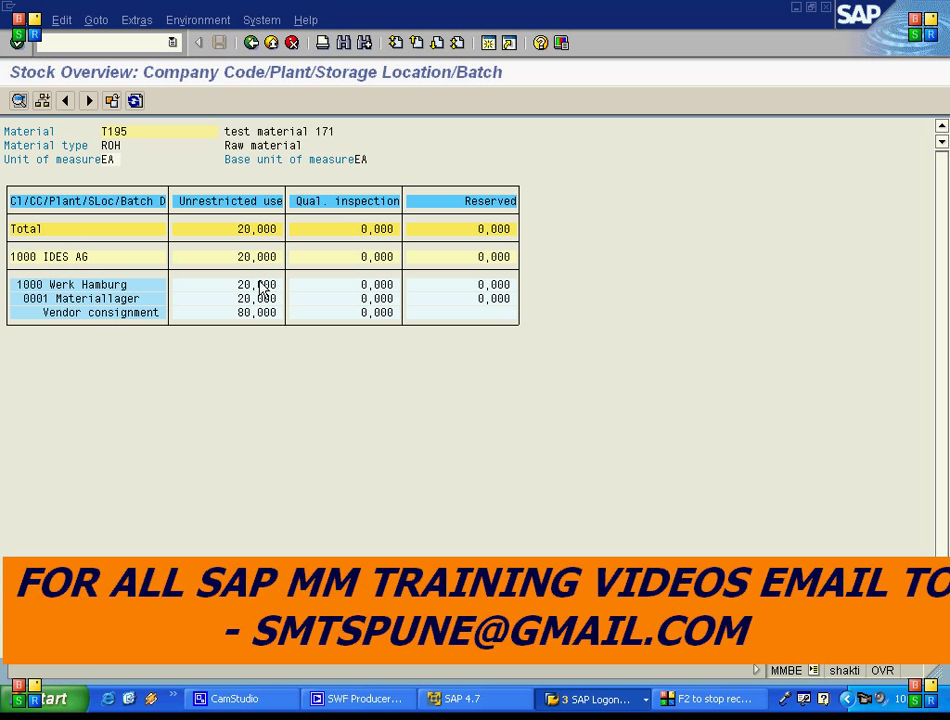
click(243, 313)
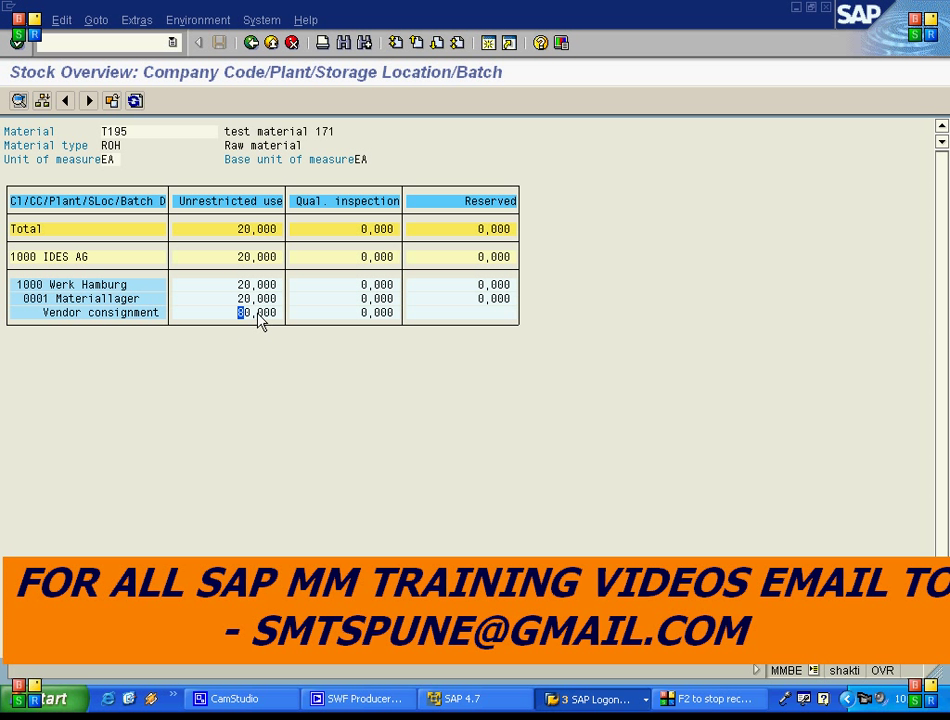
click(252, 43)
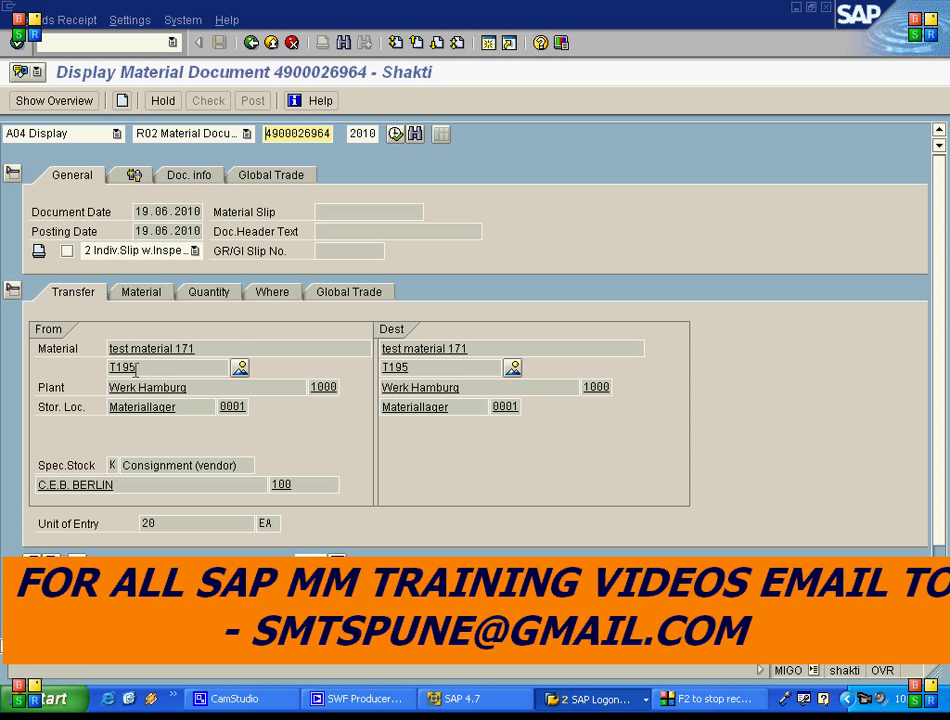
- Check total stock and total value in the Accounting 1 view of material T195 for plant 1000 after the transfer
double_click(127, 367)
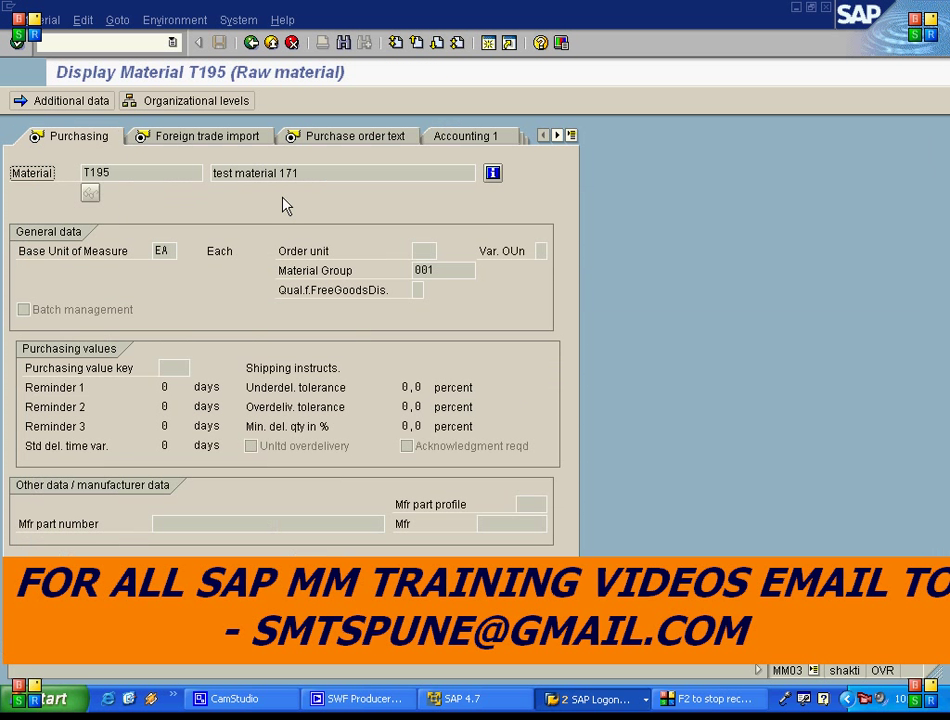
click(491, 173)
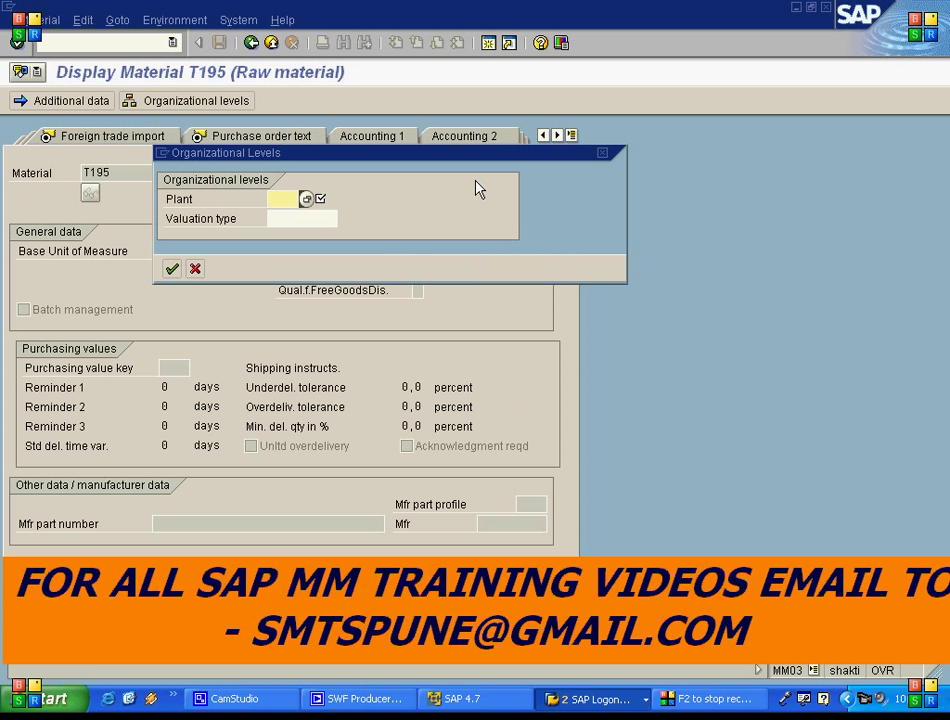
text(1000)
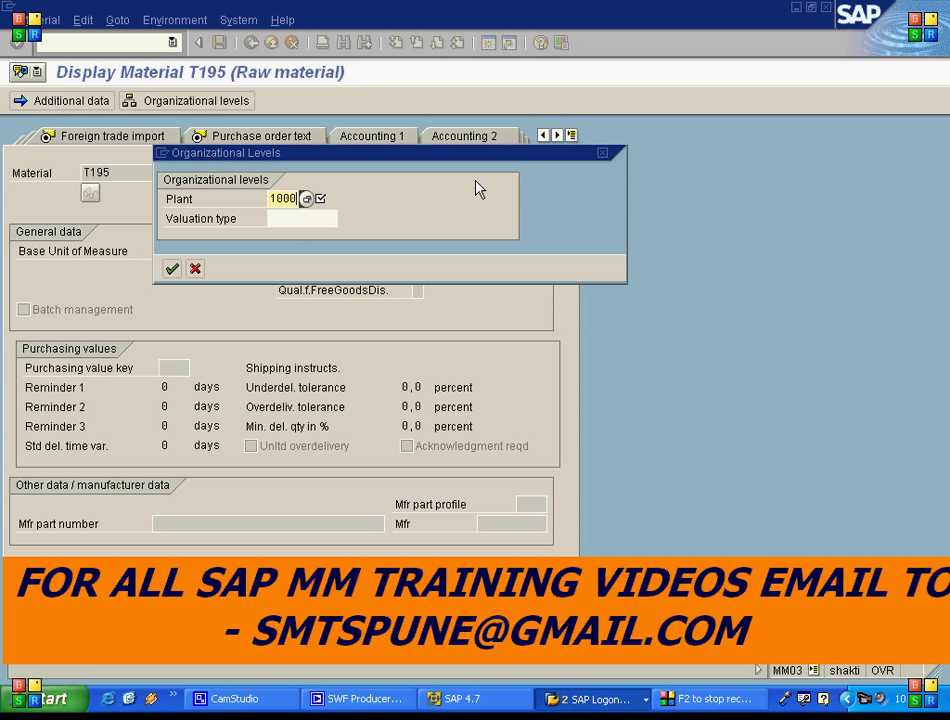
key(Return)
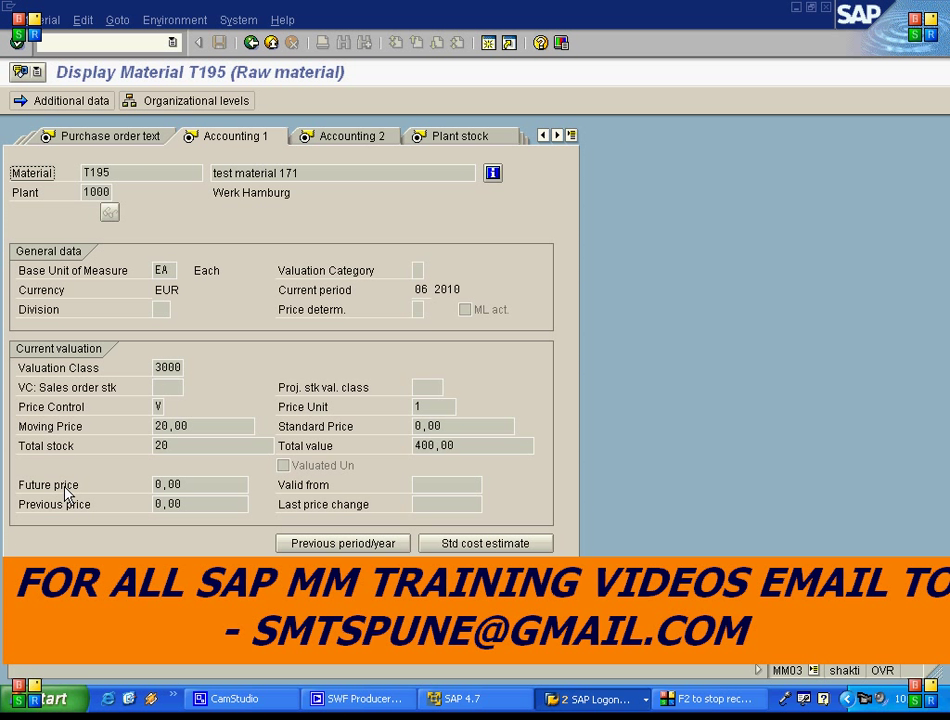
click(476, 450)
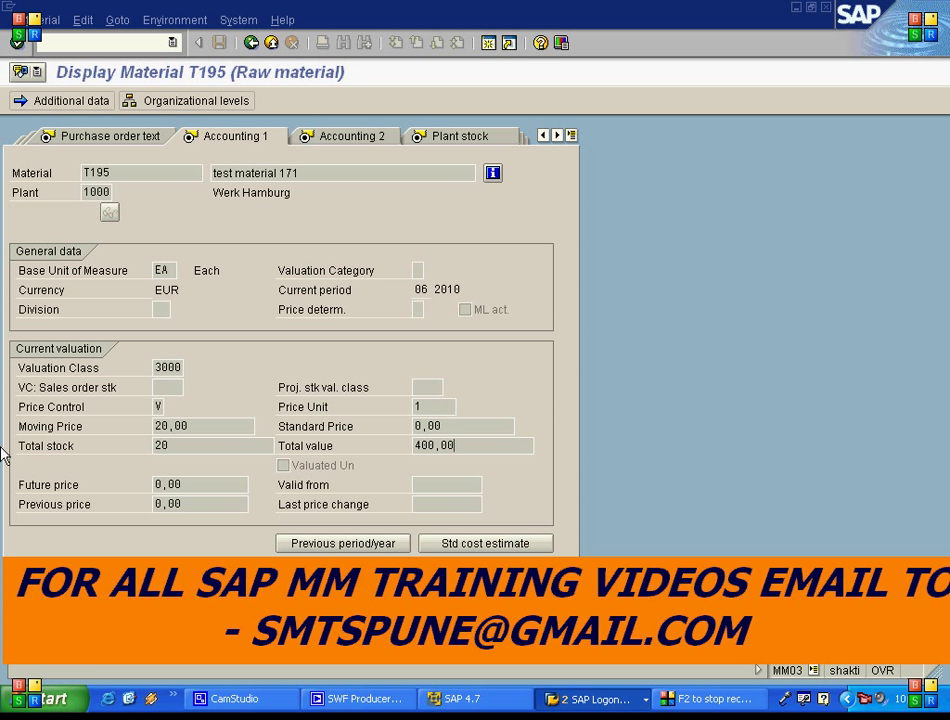
click(251, 42)
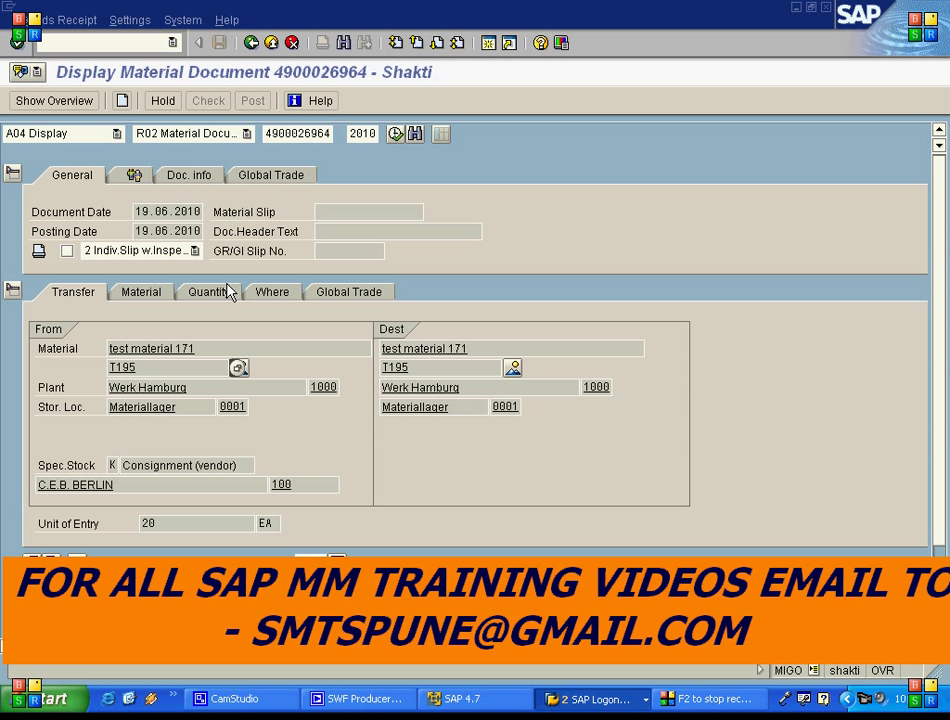
- Open the accounting document among the transfer document's FI documents and examine its account postings and amounts
click(202, 177)
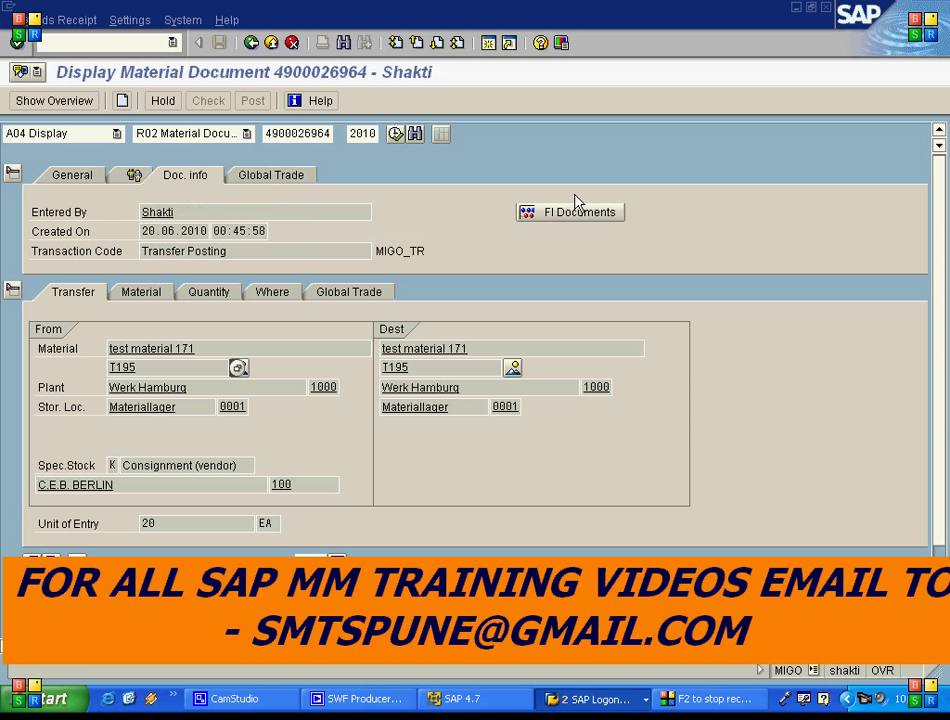
click(587, 219)
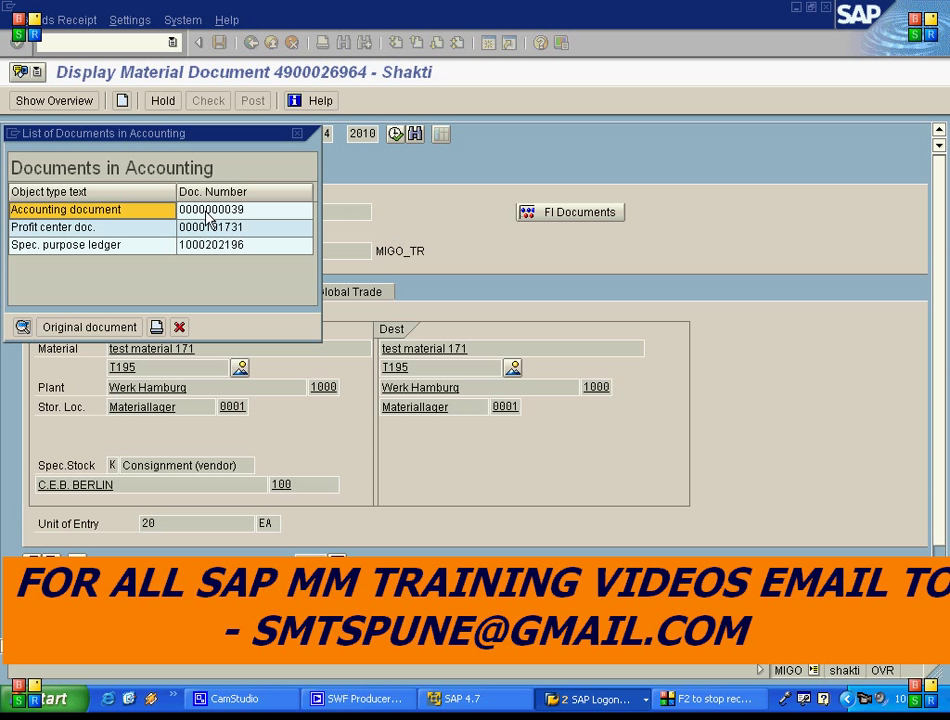
double_click(218, 211)
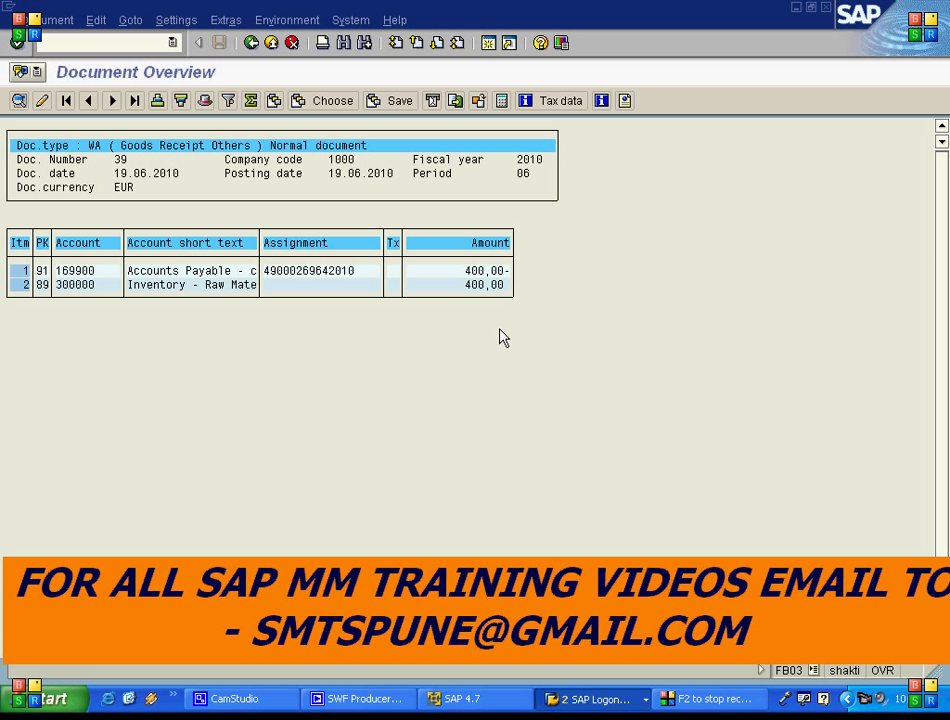
click(262, 45)
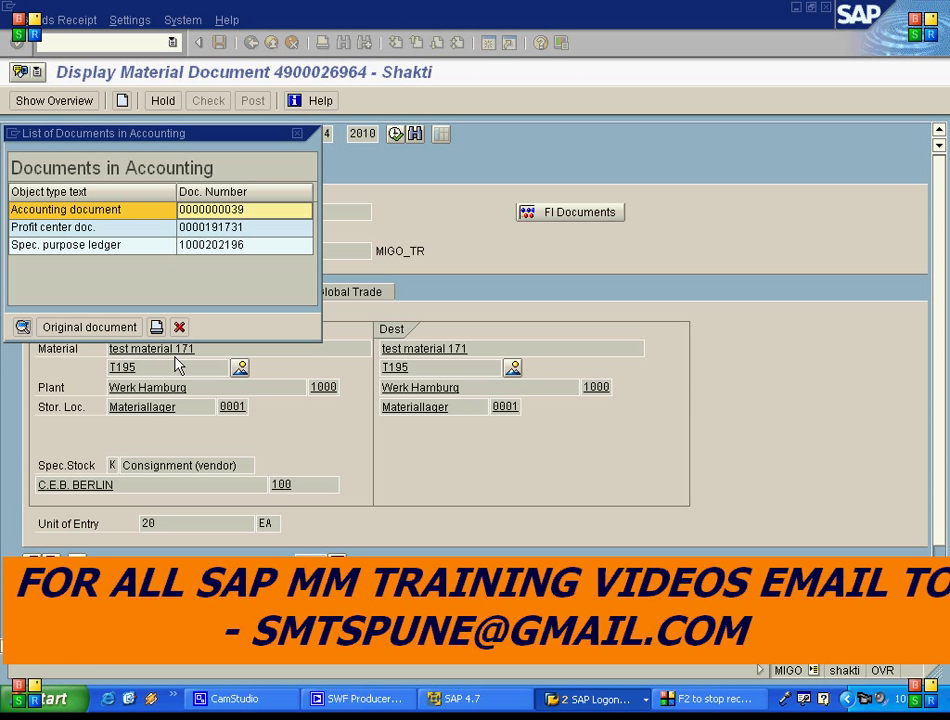
- Close the list of accounting documents and start transaction MB54 in a new session
key(Escape)
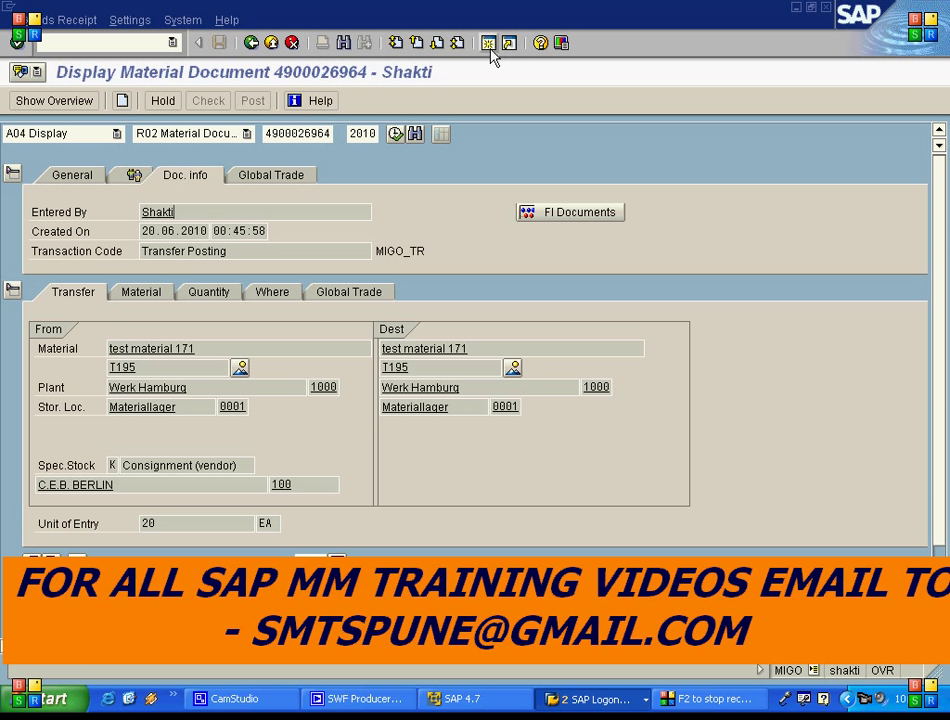
click(488, 42)
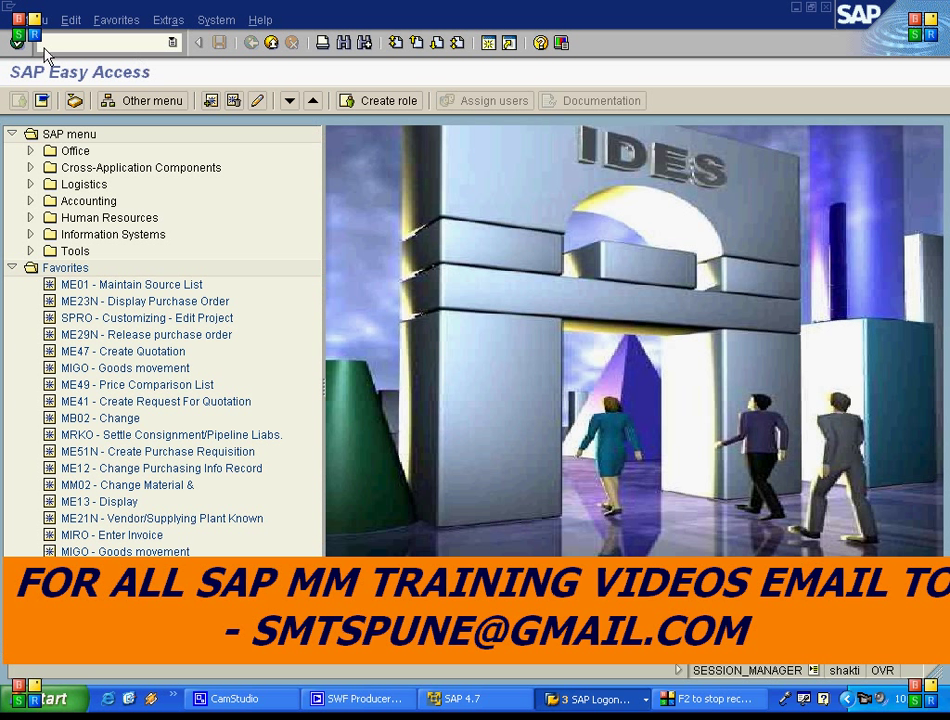
text(MB54)
key(Return)
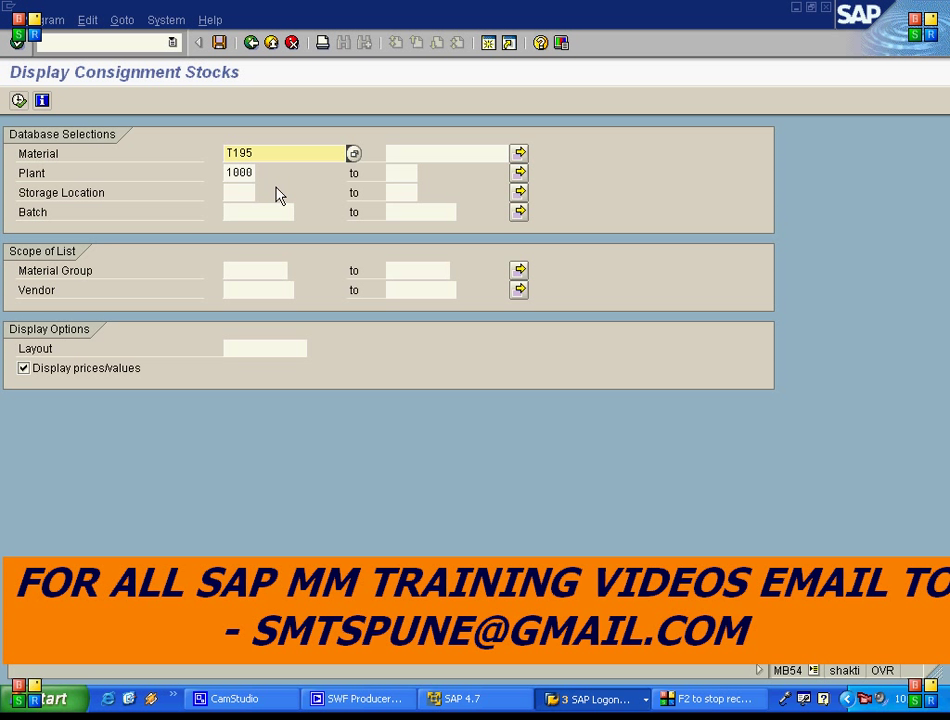
- Clear the material selection and run the consignment stock list for all materials in plant 1000
key(Delete)
key(Delete)
key(Delete)
key(Delete)
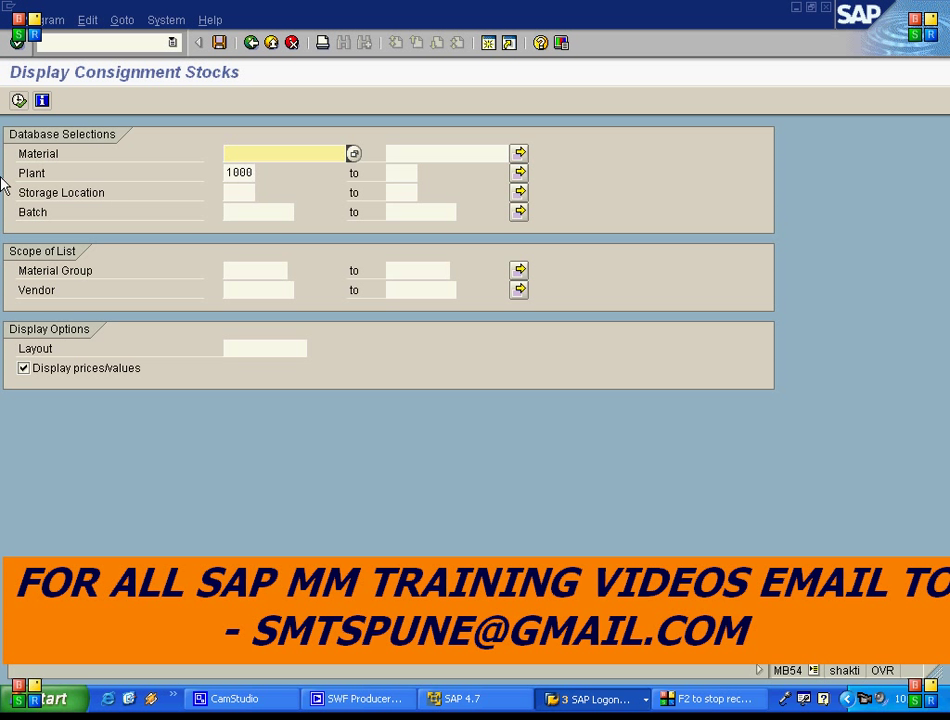
click(46, 289)
click(250, 292)
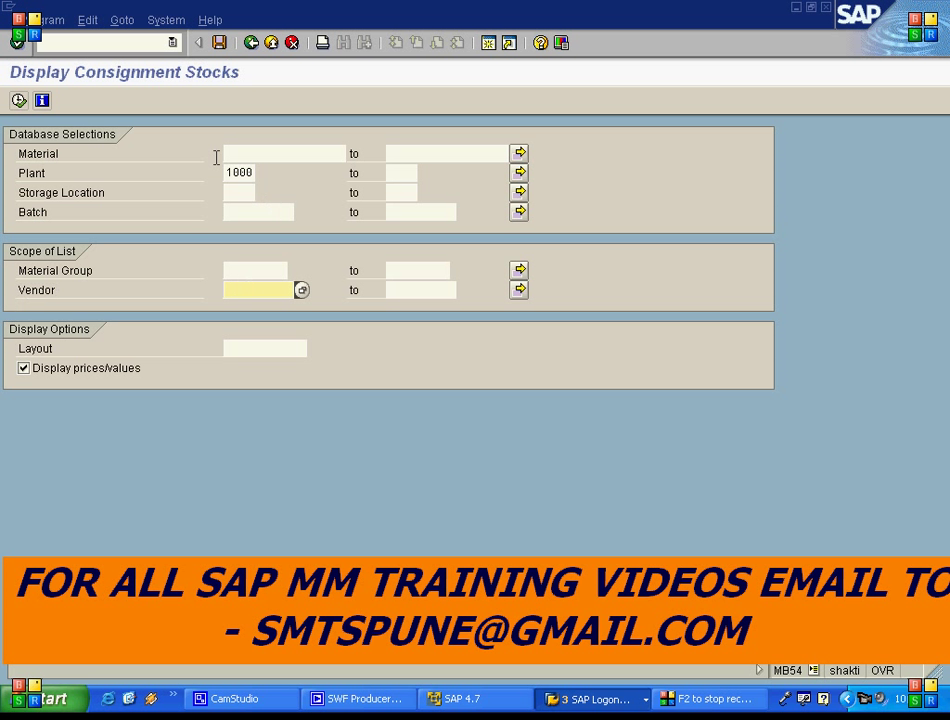
click(246, 155)
click(241, 172)
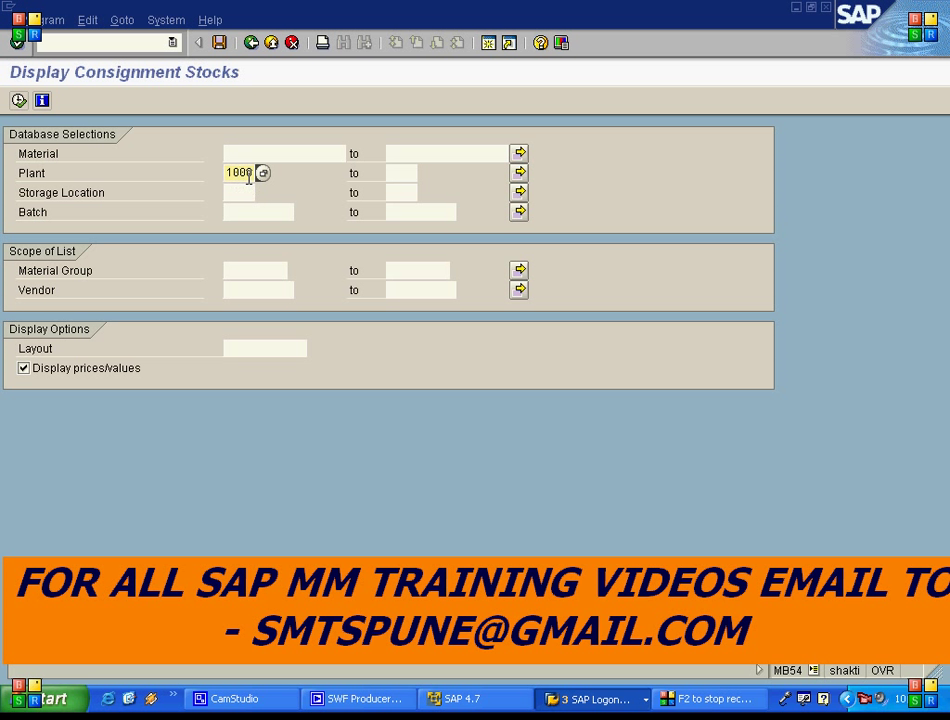
click(18, 100)
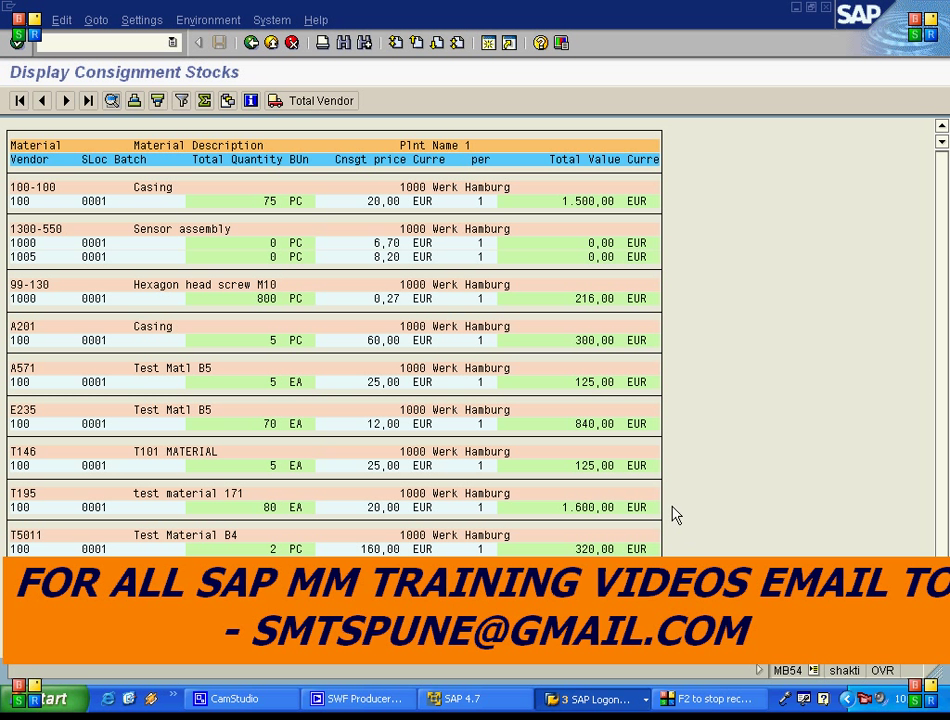
- Examine the vendor, total quantity, consignment price and total value of T195 in the stock list, and leave the report
click(27, 494)
click(20, 508)
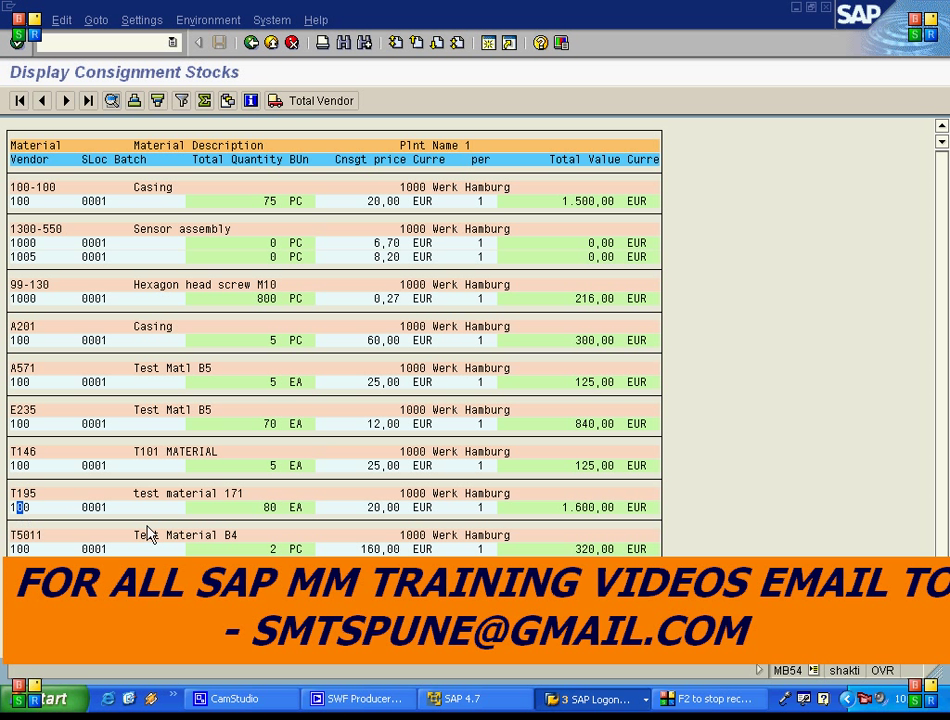
click(273, 509)
click(374, 508)
click(579, 509)
click(251, 44)
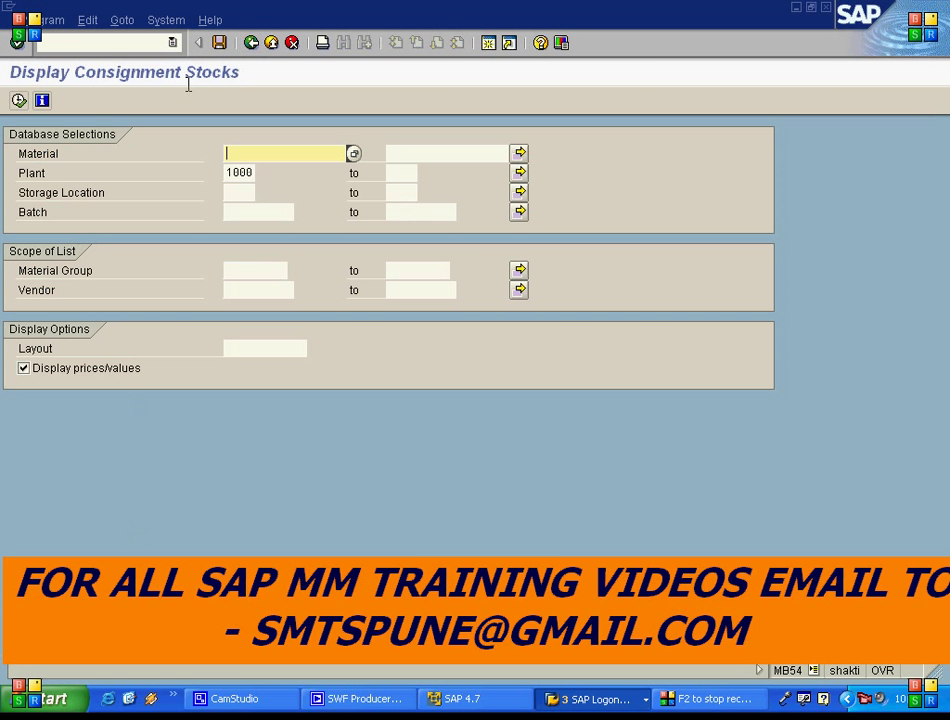
click(251, 44)
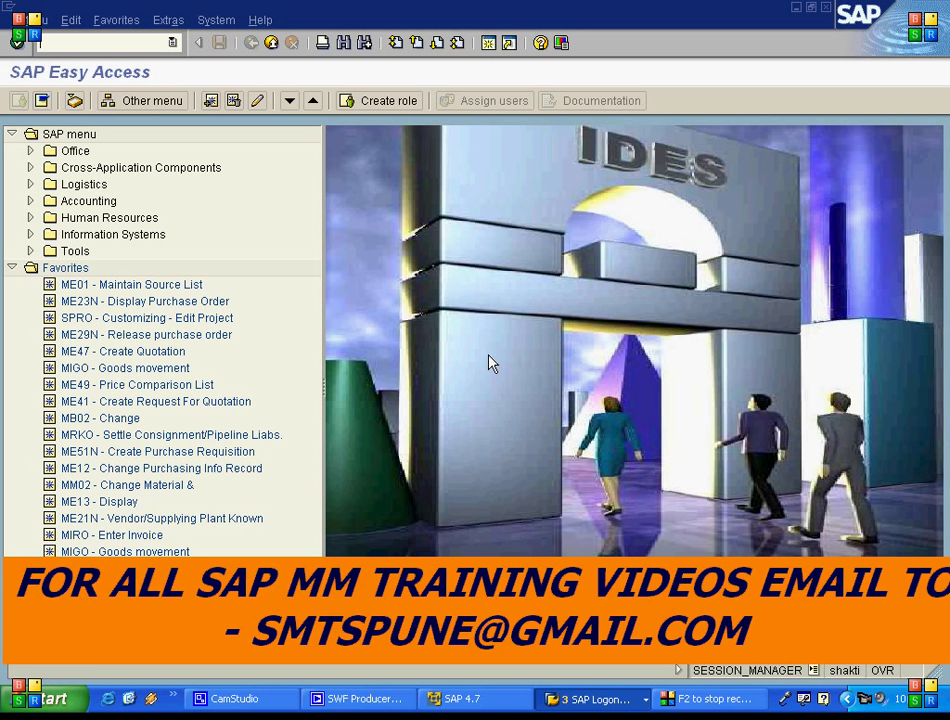
- Start transaction MRKO and restrict the settlement selection to vendor 100, plant 1000 and material T195
text(MRKO)
key(Return)
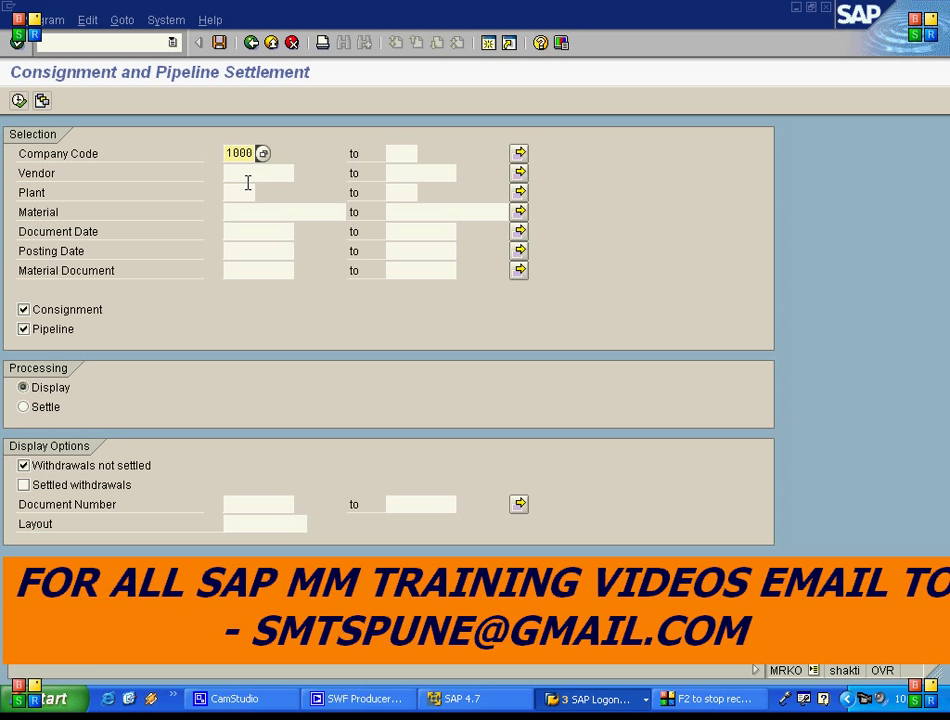
click(252, 174)
text(100)
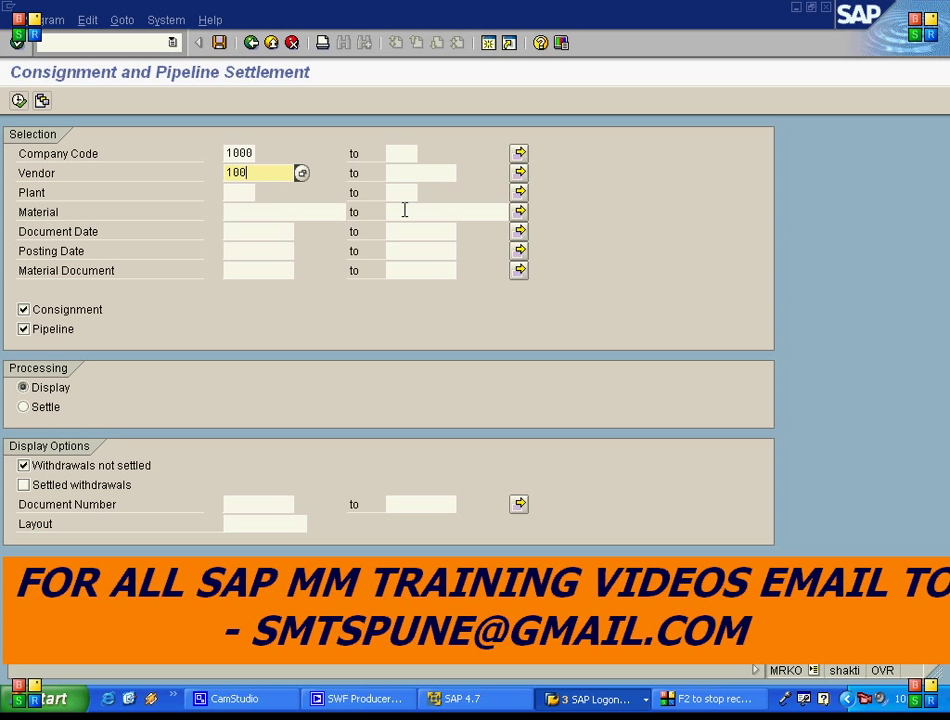
key(Tab)
text(1000)
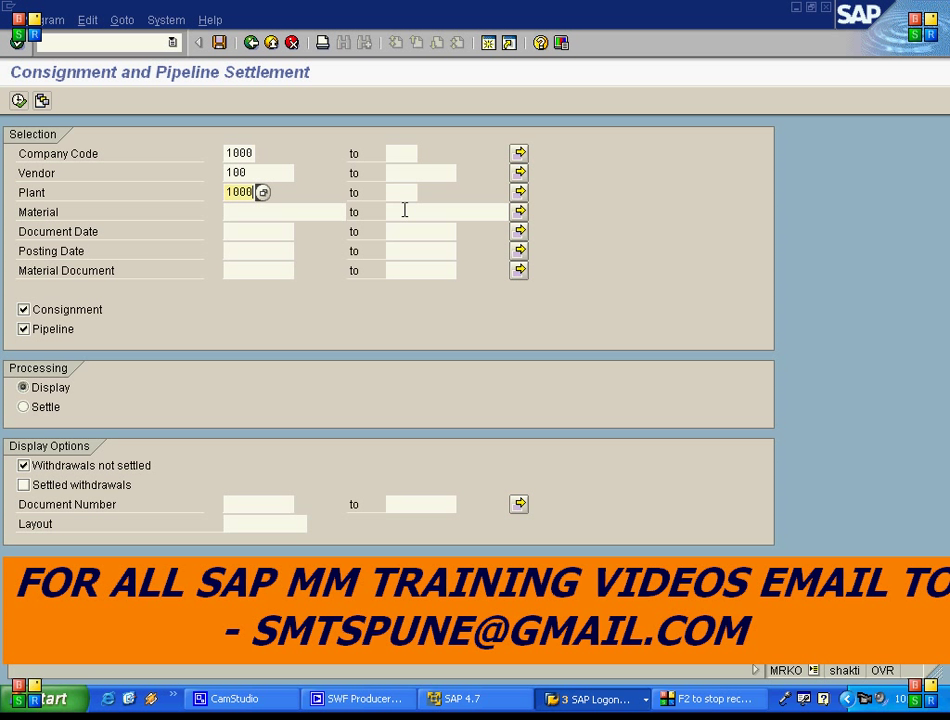
key(Tab)
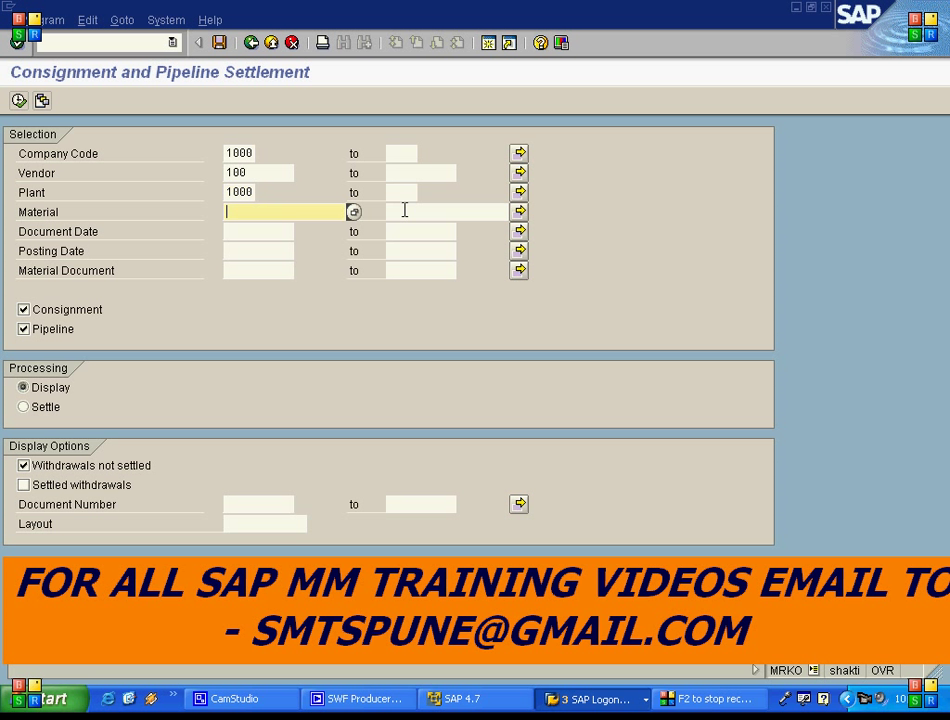
text(T1)
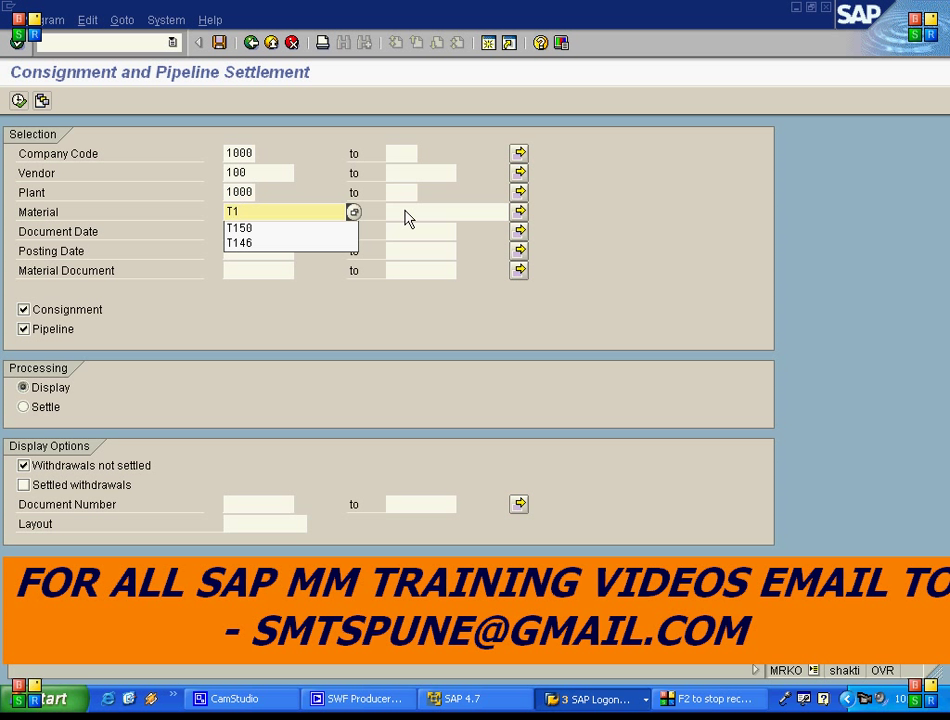
text(85)
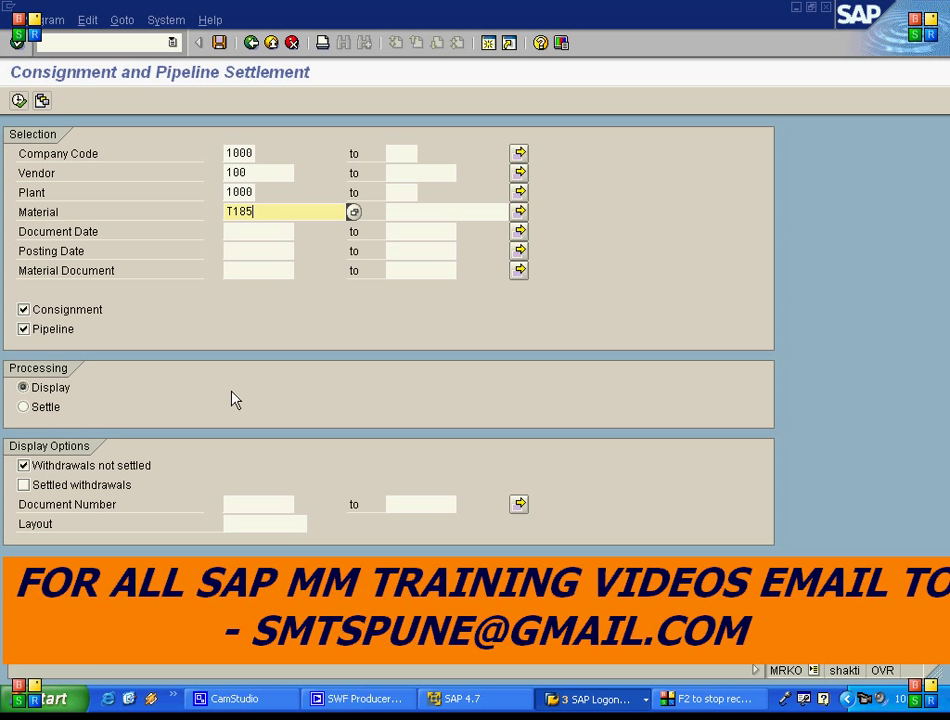
key(BackSpace)
key(BackSpace)
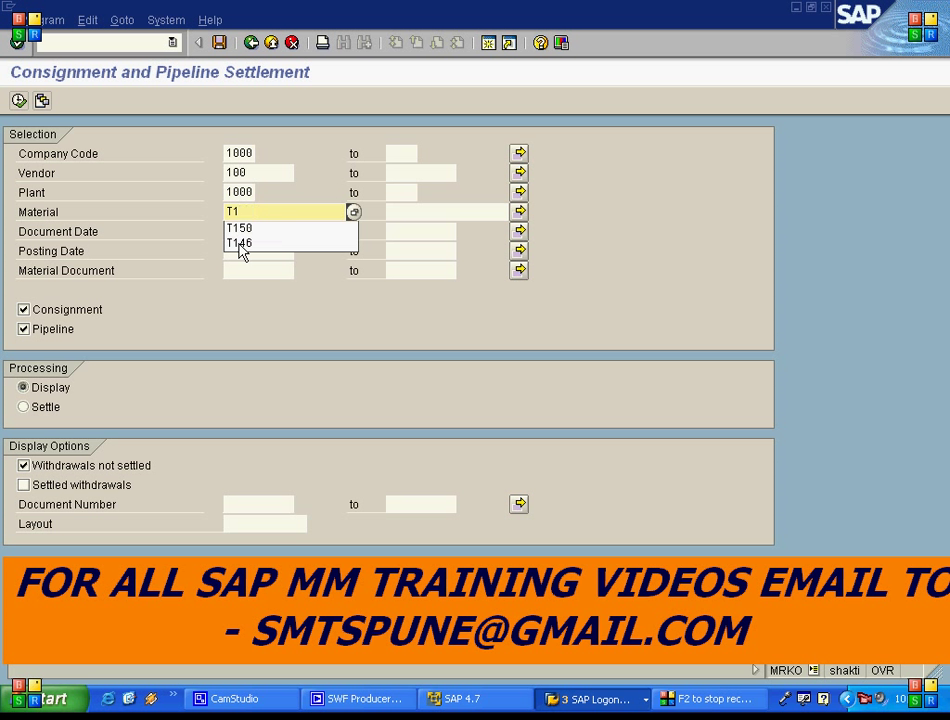
text(95)
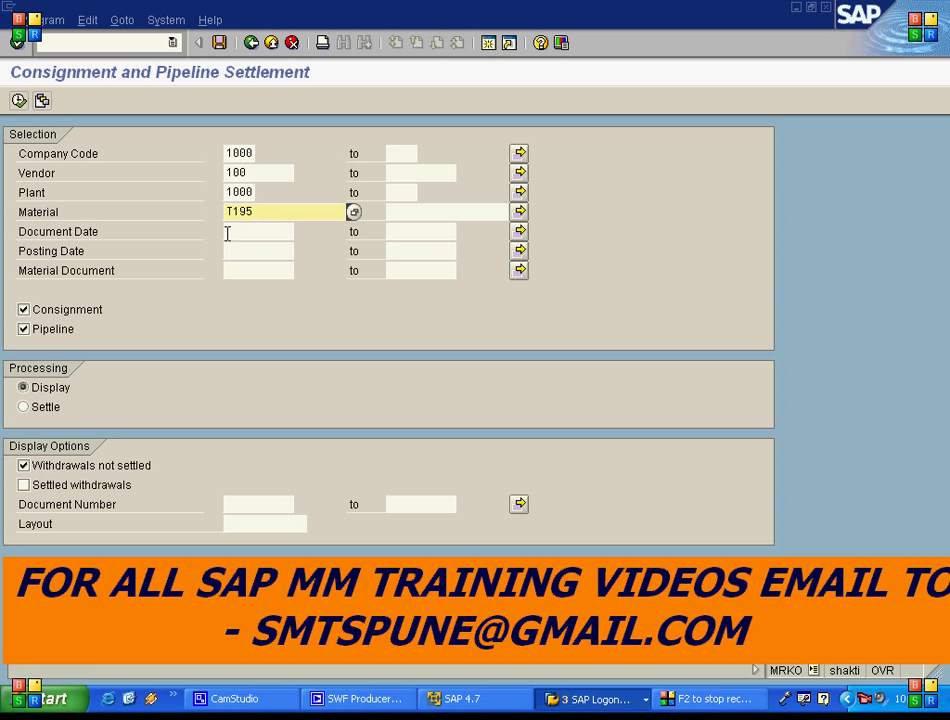
- Exclude Pipeline from the selection and display the unsettled consignment withdrawals, returning to the selection screen after checking the entries
click(24, 329)
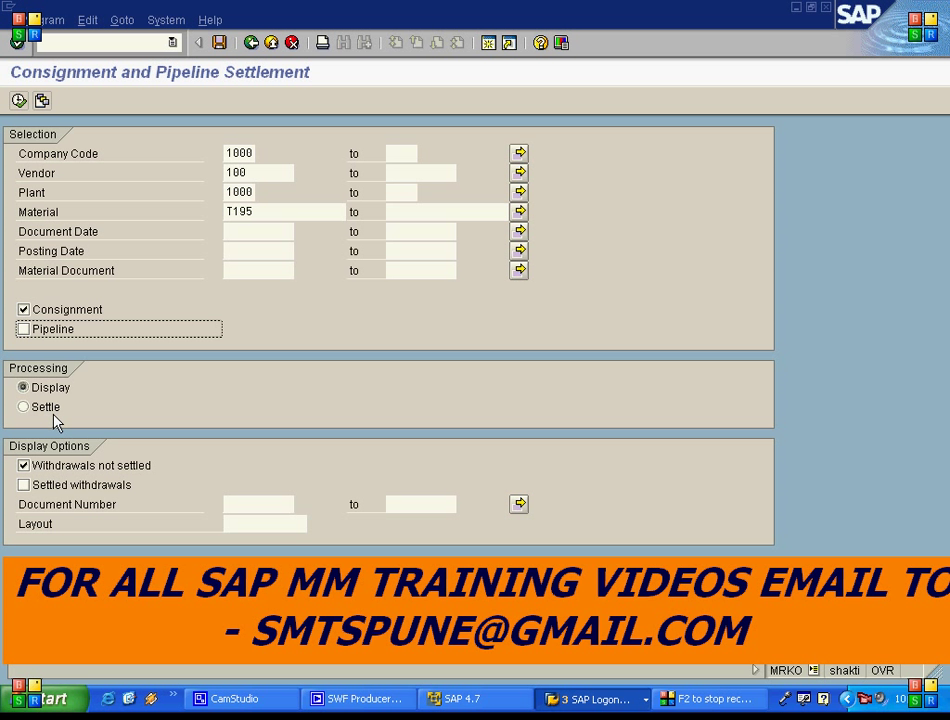
click(18, 101)
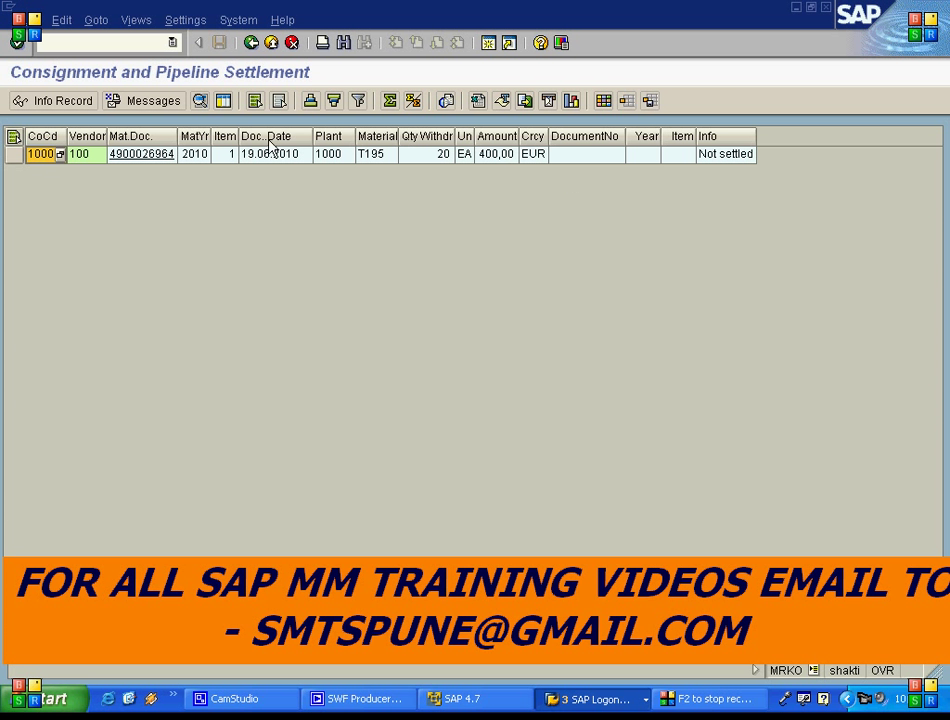
click(251, 42)
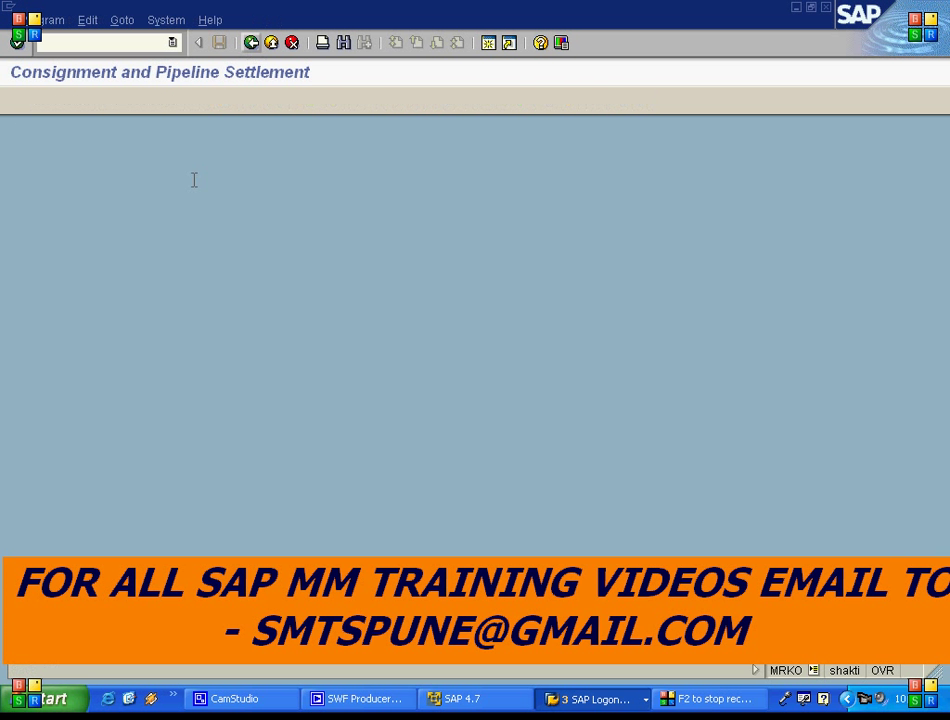
- Switch the processing mode to Settle and run the consignment settlement for material T195
click(29, 408)
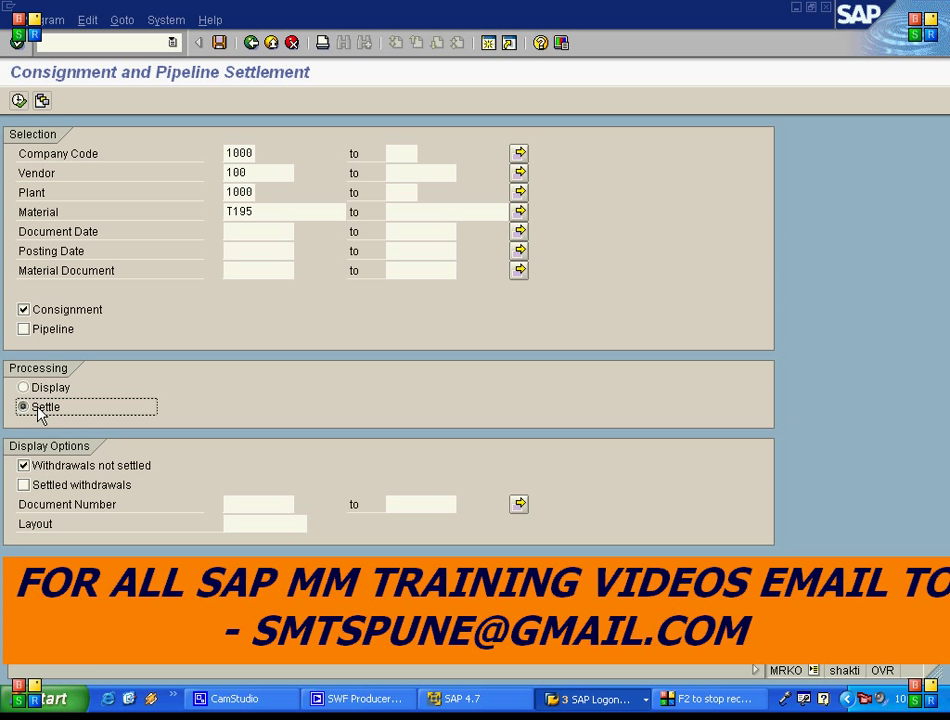
click(18, 101)
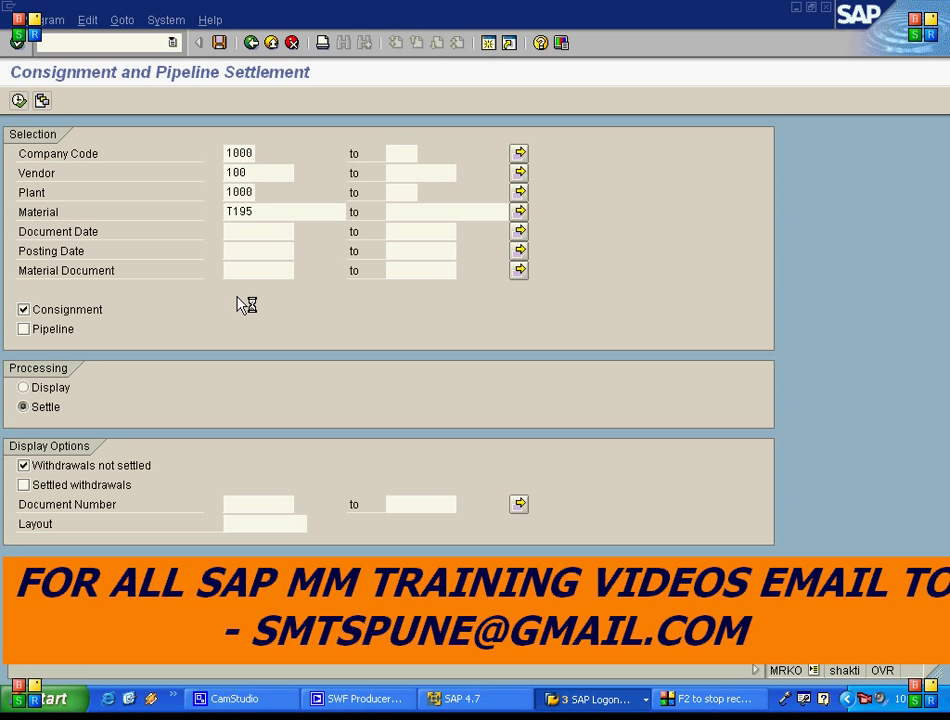